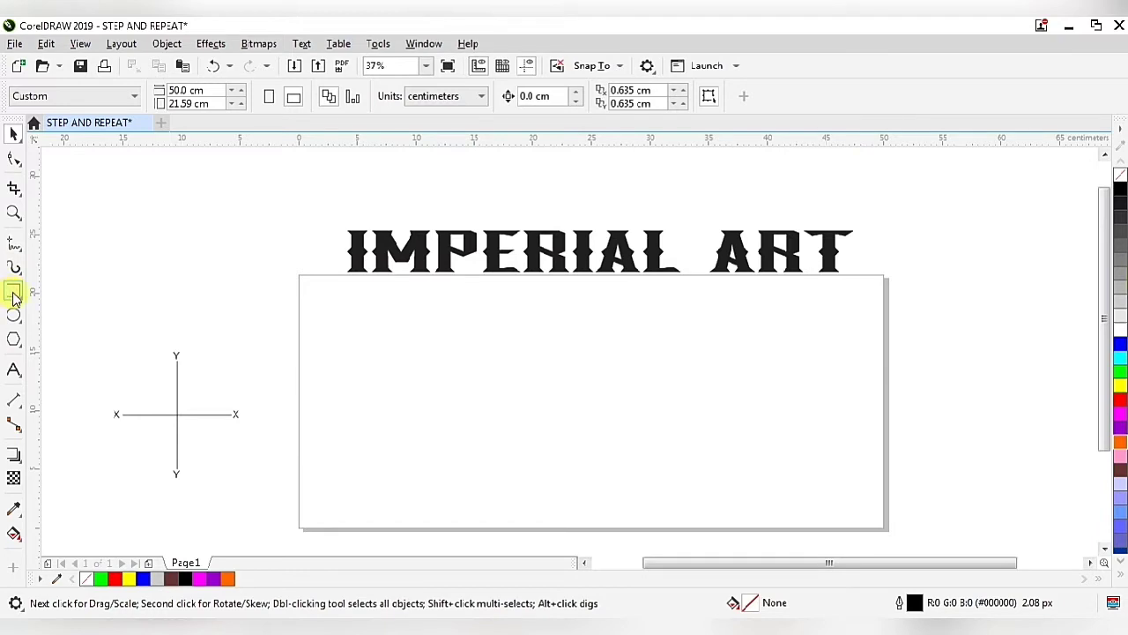
Draw a small six-sided polygon near the page's top-left, below the IMPERIAL ART title.
left_click(22, 348)
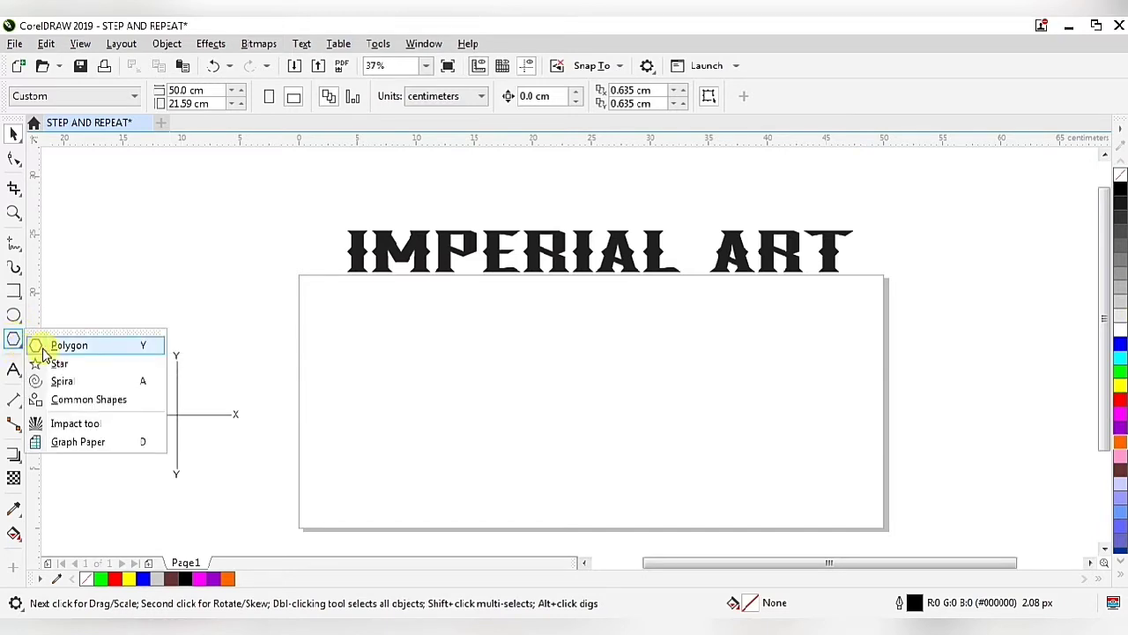
left_click(59, 344)
left_click_drag(321, 298, 360, 341)
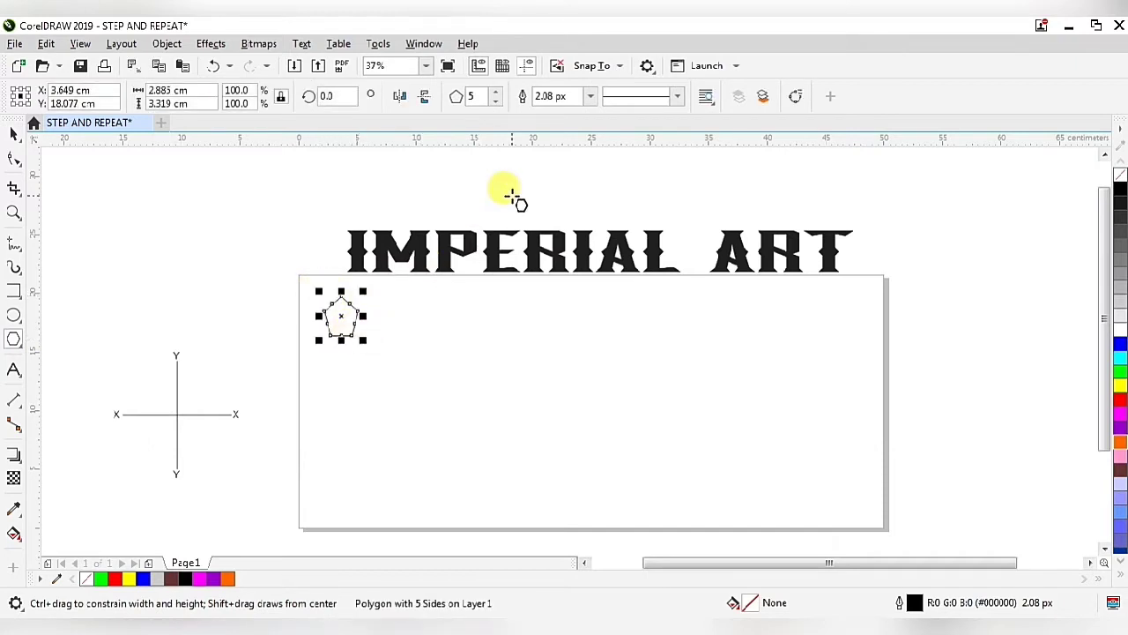
left_click(496, 92)
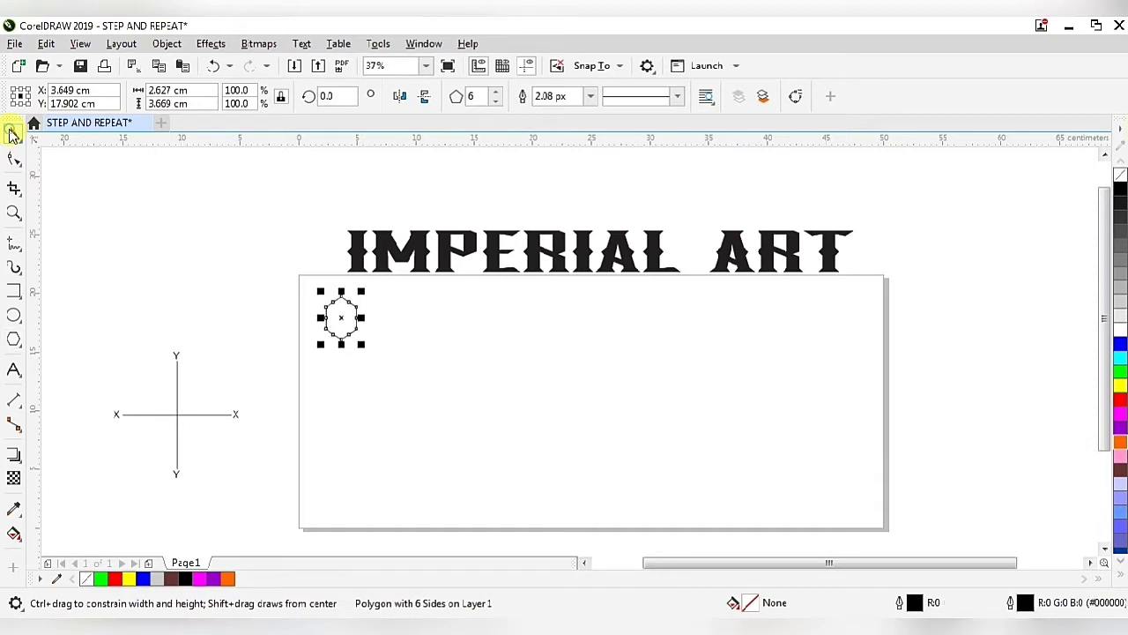
Fill the hexagon green and remove its outline.
left_click(13, 133)
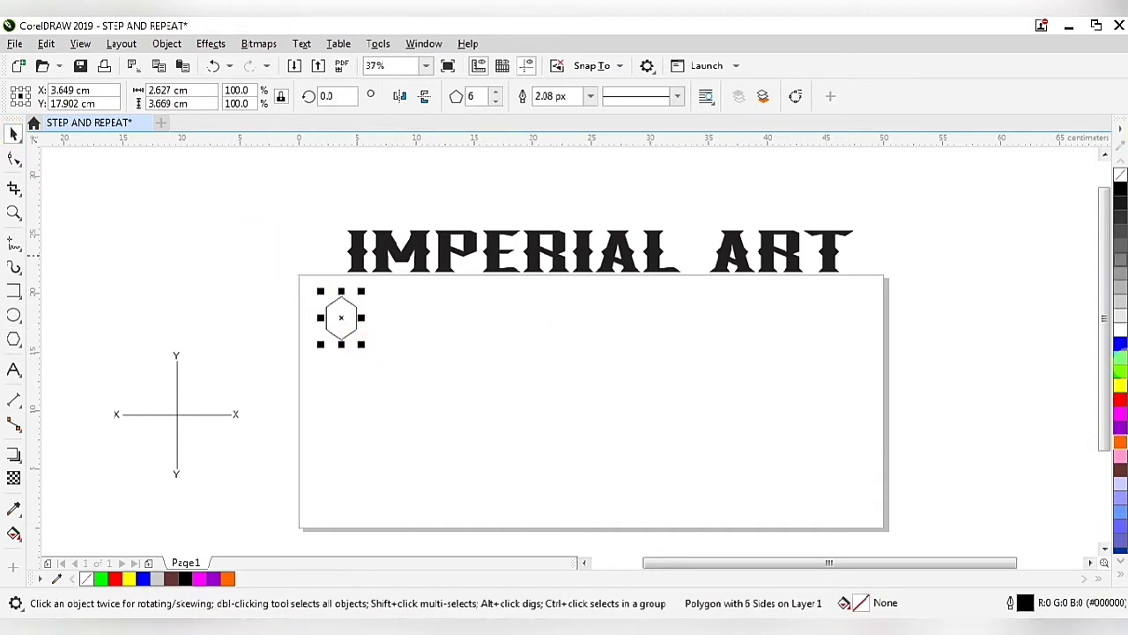
left_click(1121, 374)
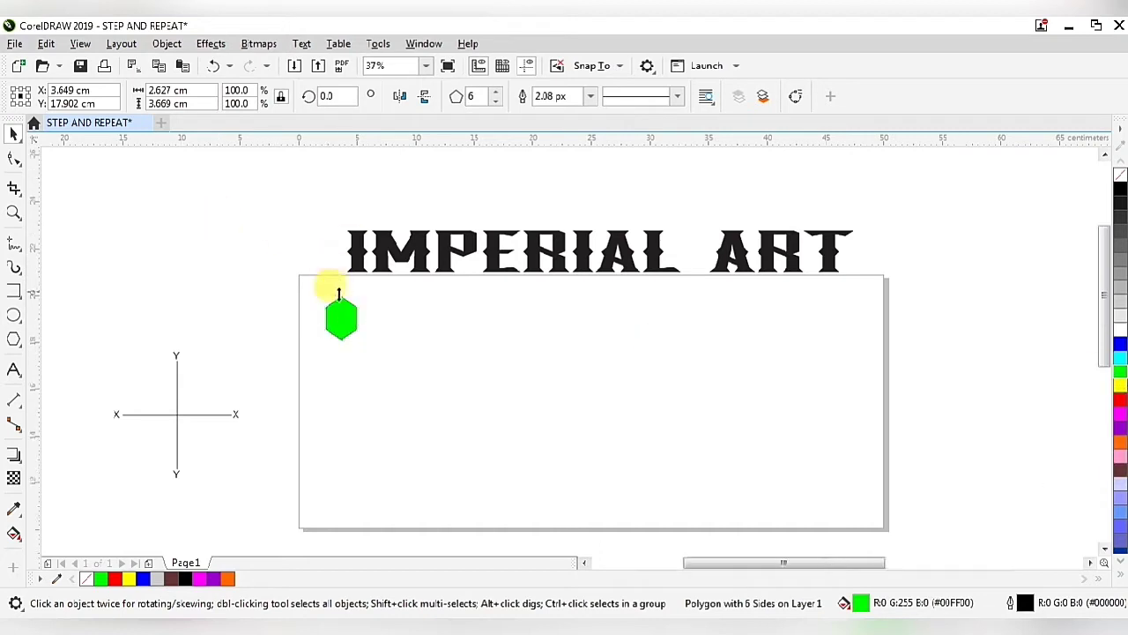
scroll(330, 284, "up", 3)
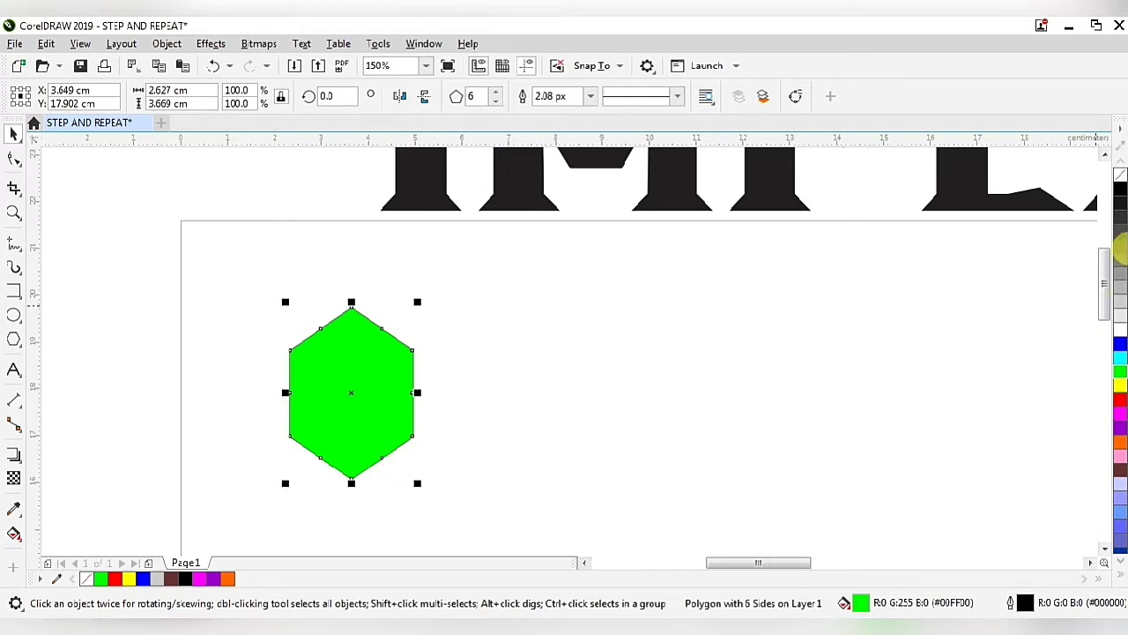
right_click(1120, 176)
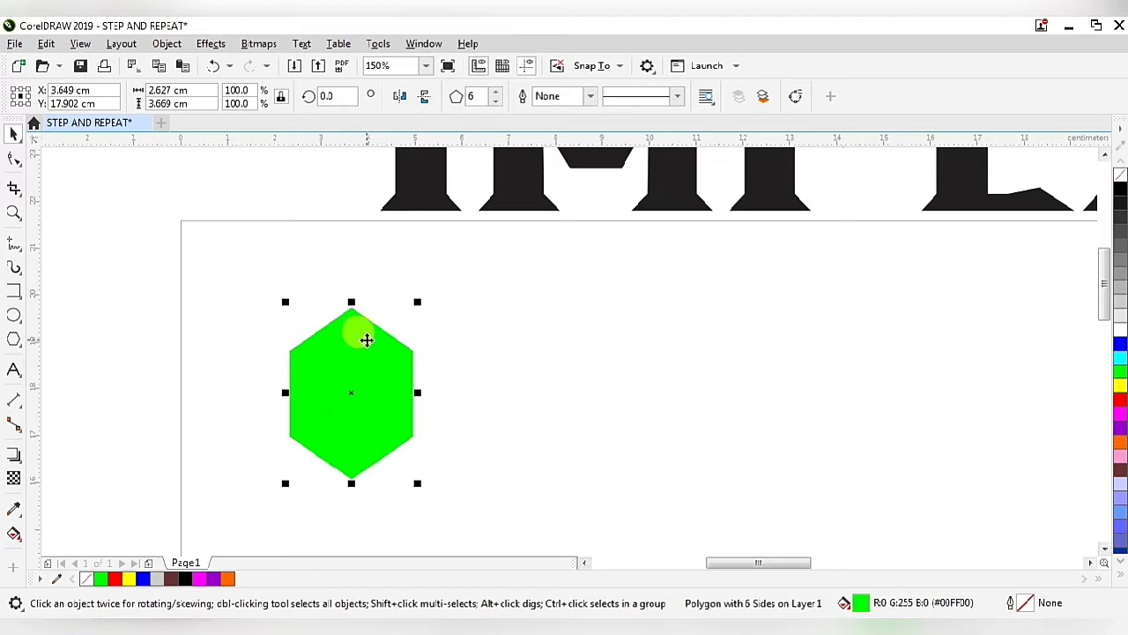
scroll(367, 340, "down", 2)
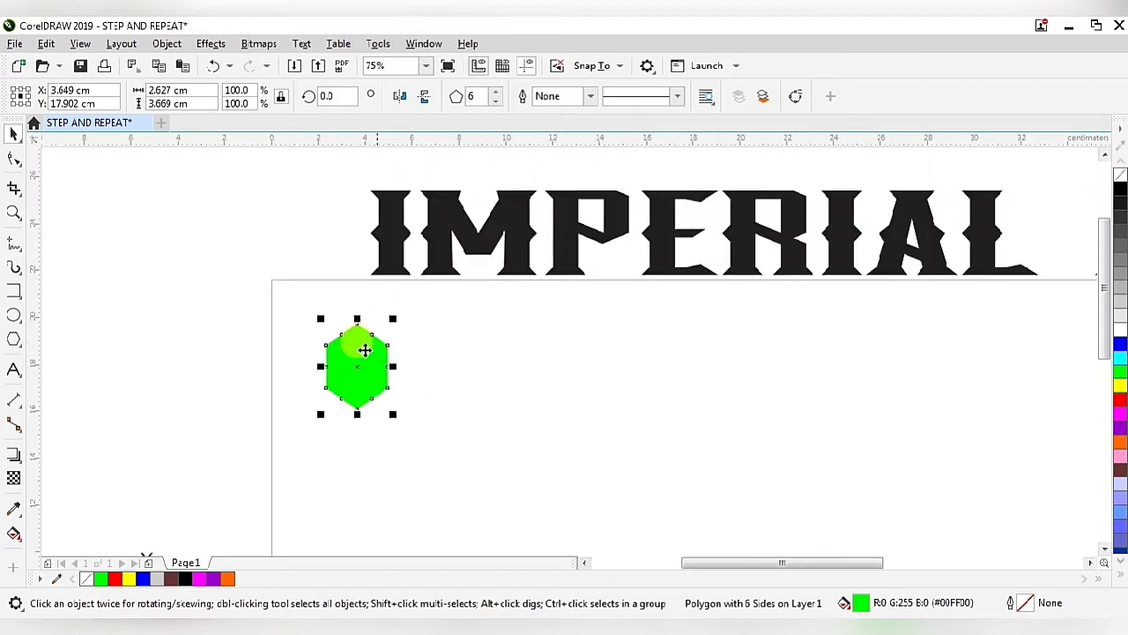
scroll(307, 335, "down", 3)
scroll(307, 335, "up", 3)
scroll(307, 335, "down", 1)
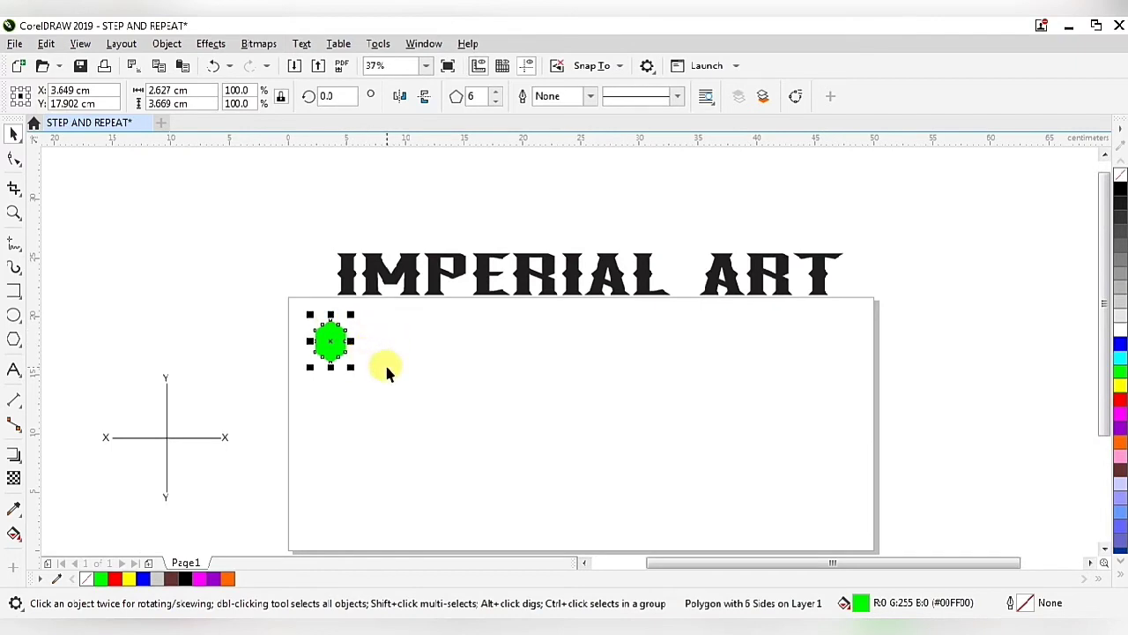
Bring up the Step and Repeat docker from Window > Dockers.
left_click(45, 44)
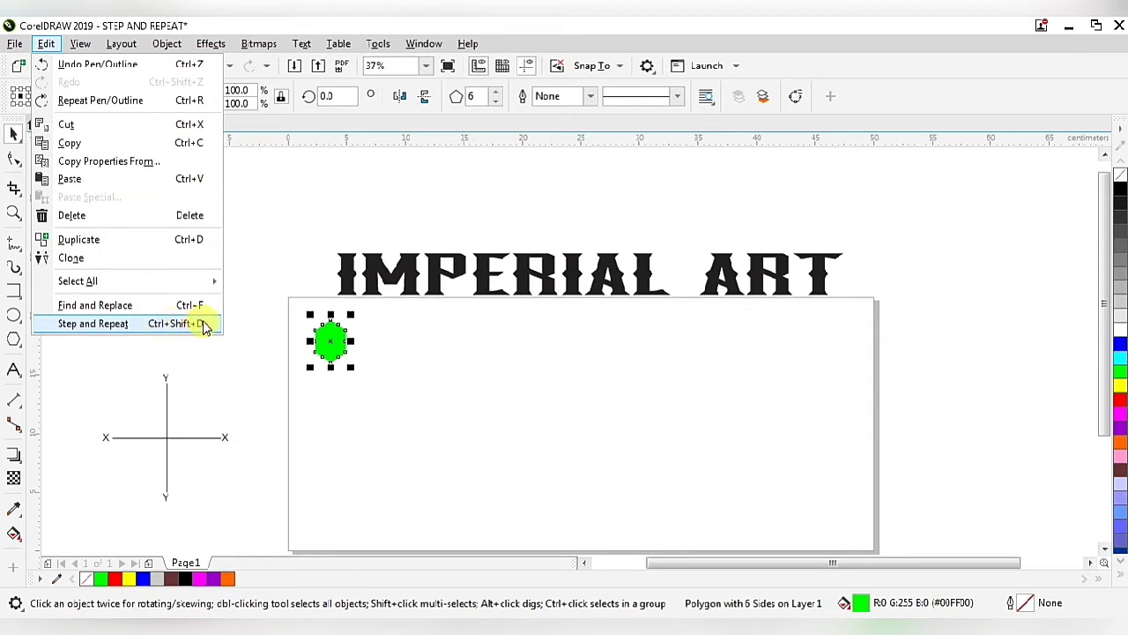
left_click(231, 386)
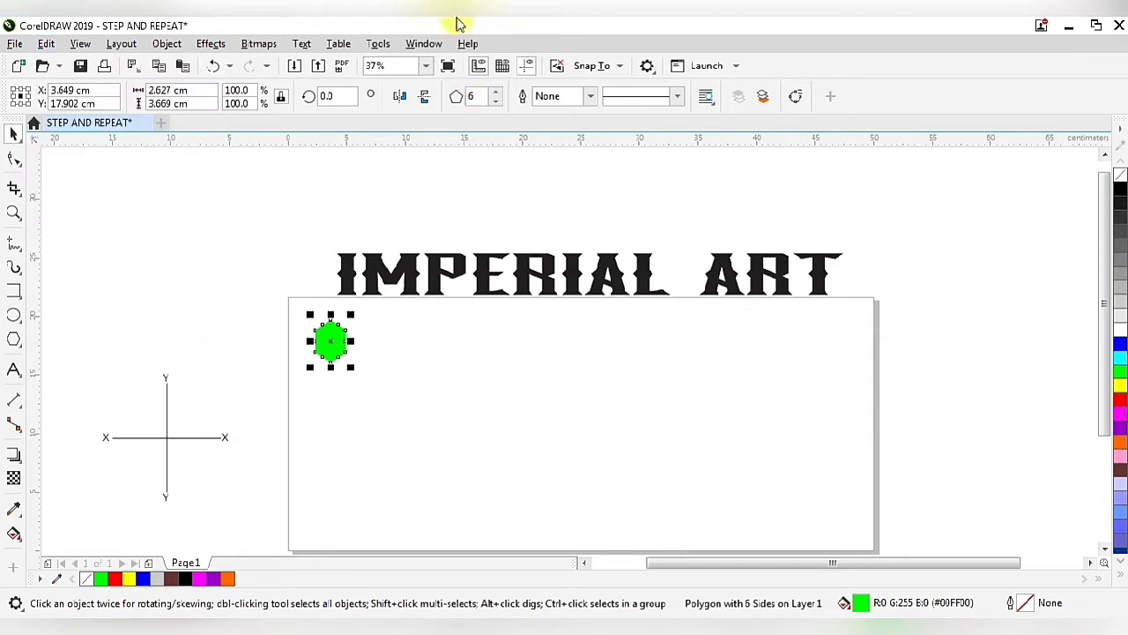
left_click(424, 44)
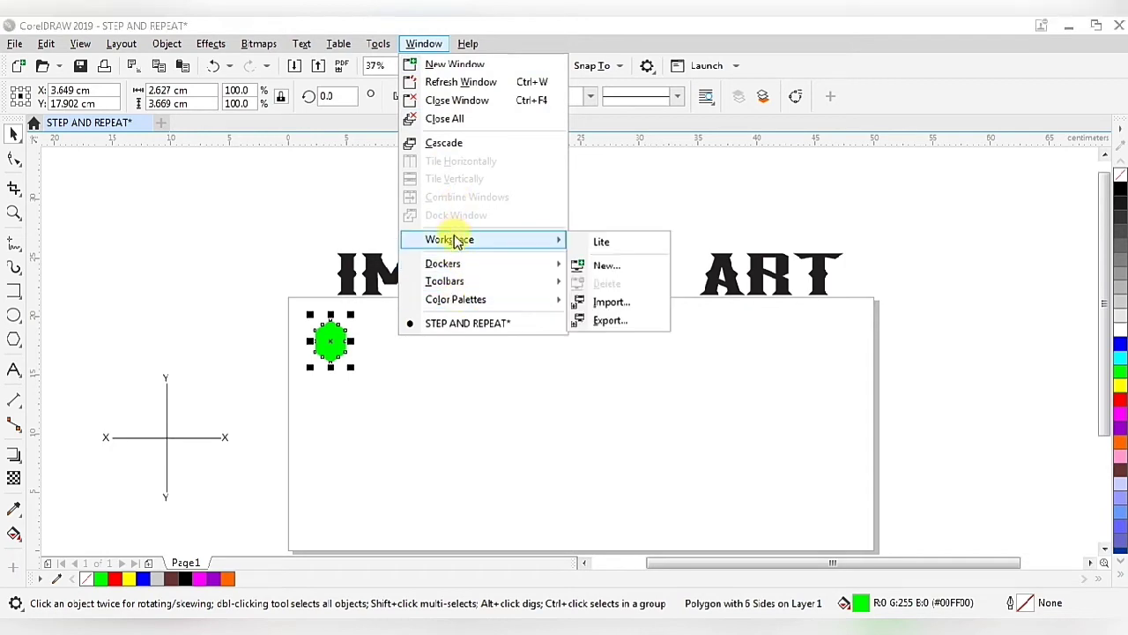
mouse_move(472, 266)
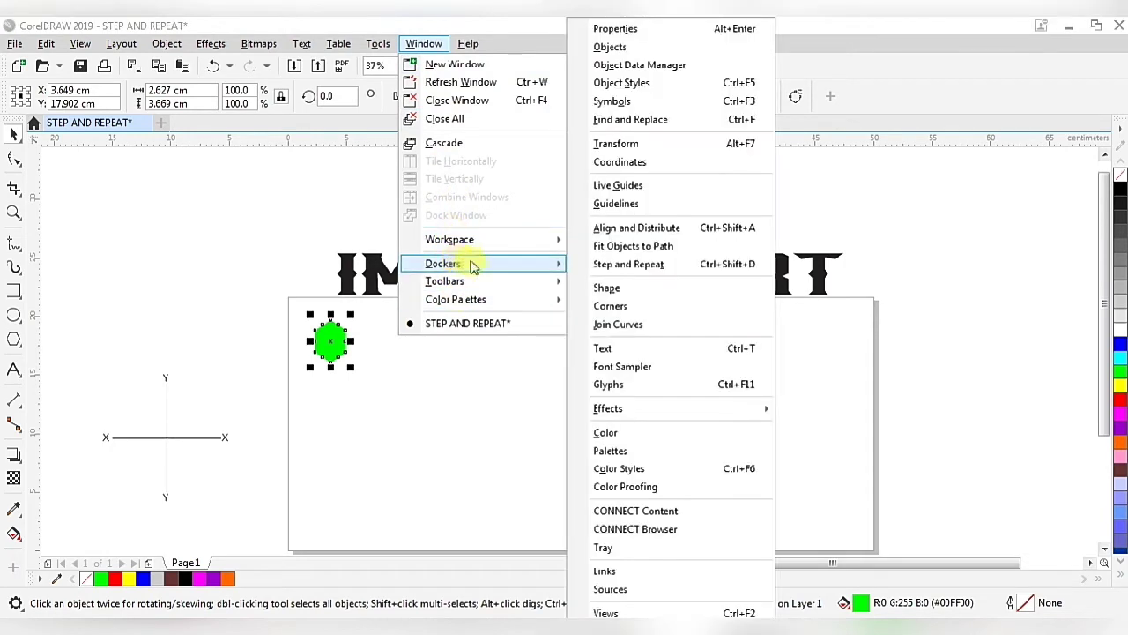
left_click(626, 264)
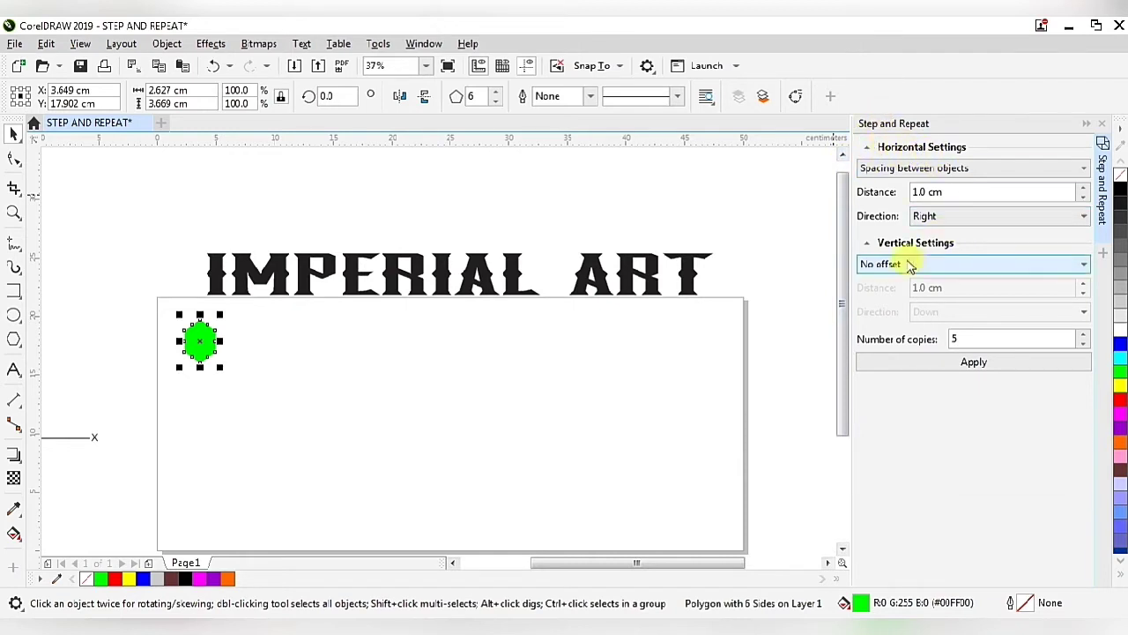
Set both horizontal and vertical Step and Repeat settings to No offset, then reselect the hexagon.
left_click(927, 170)
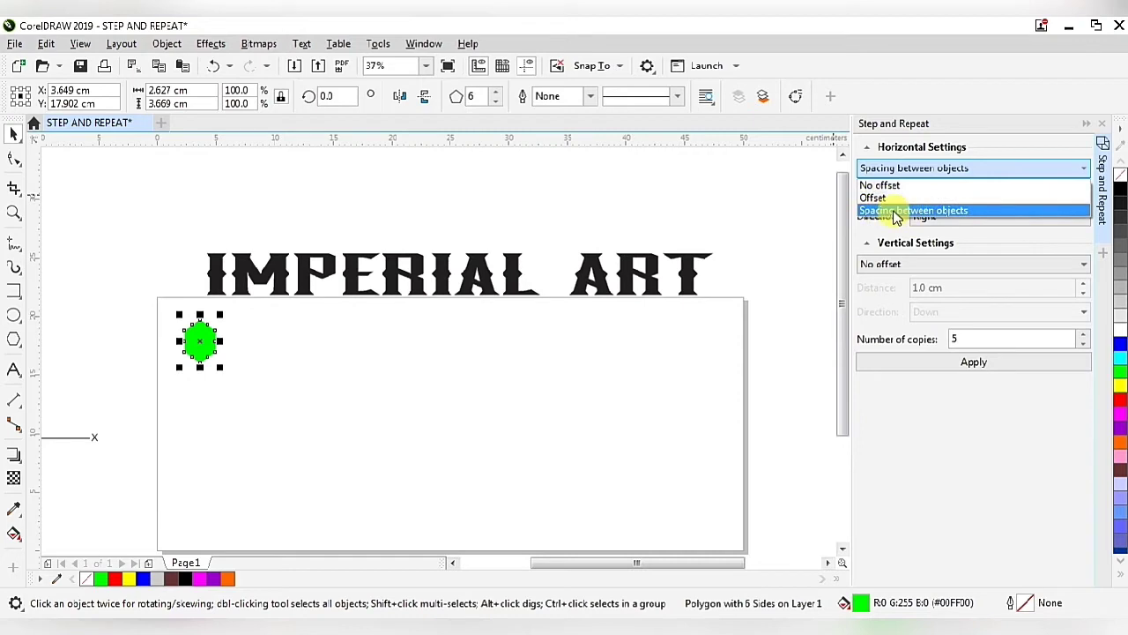
left_click(798, 229)
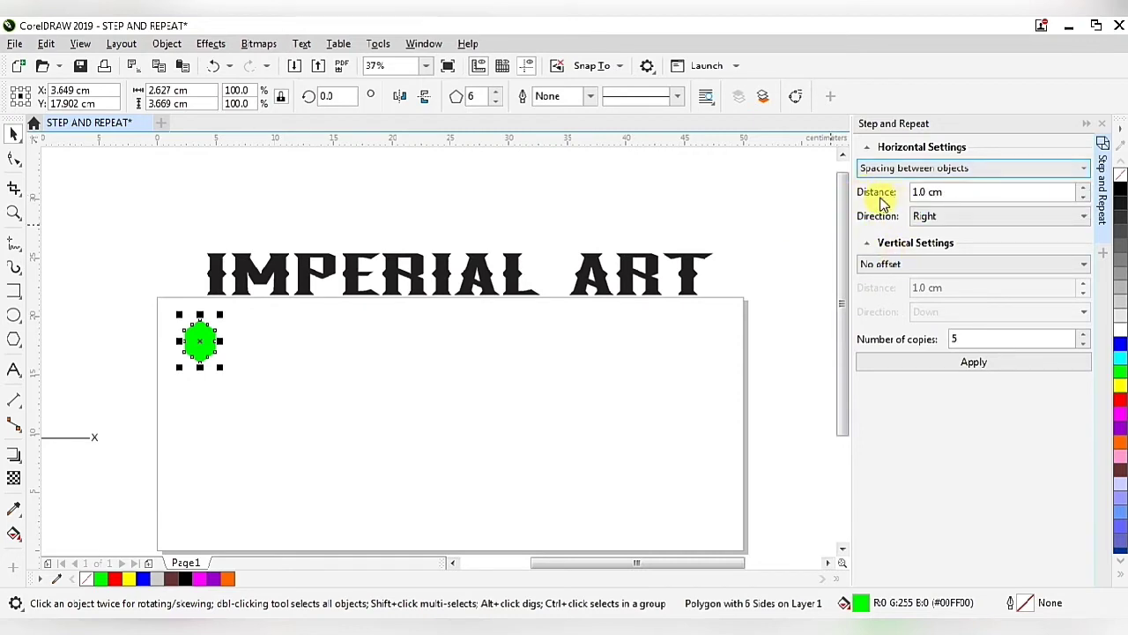
left_click(888, 266)
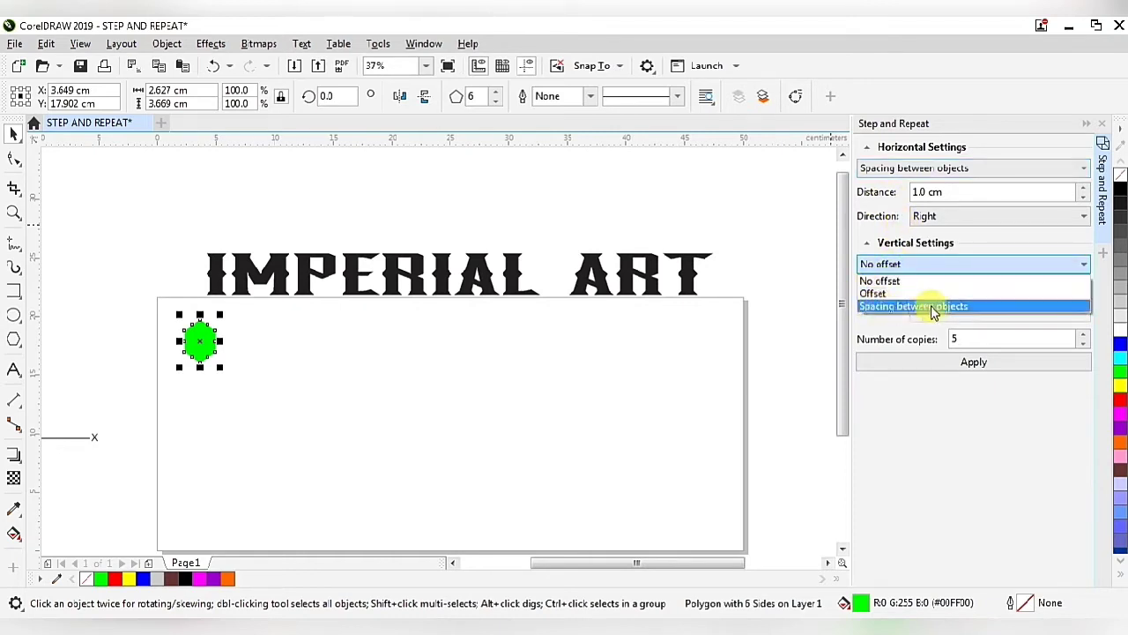
left_click(803, 307)
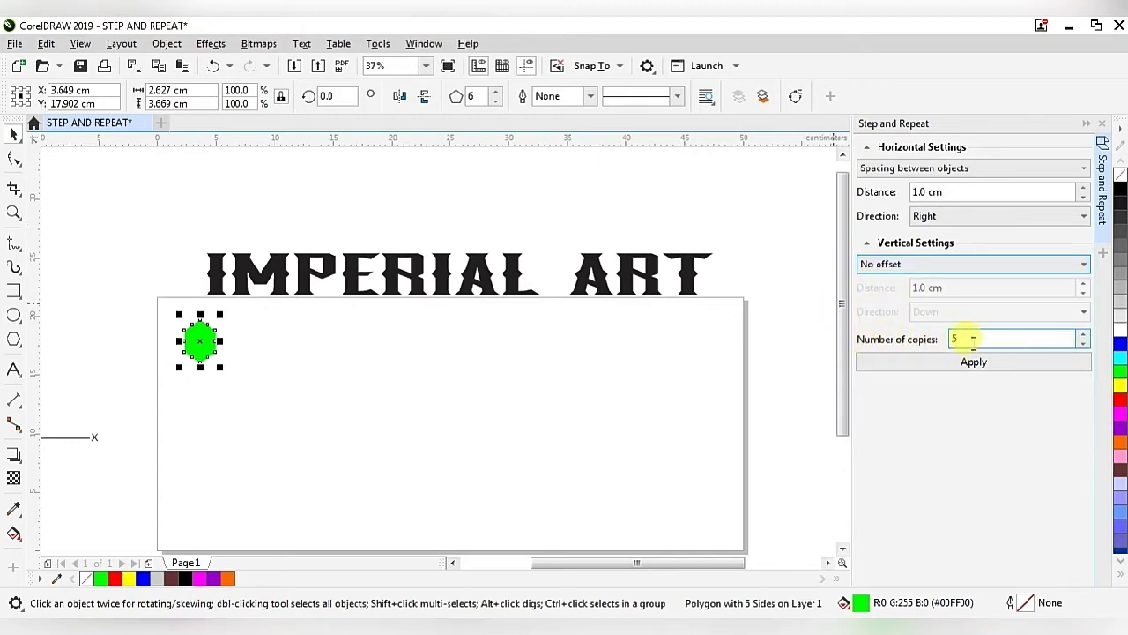
left_click(957, 170)
left_click(927, 181)
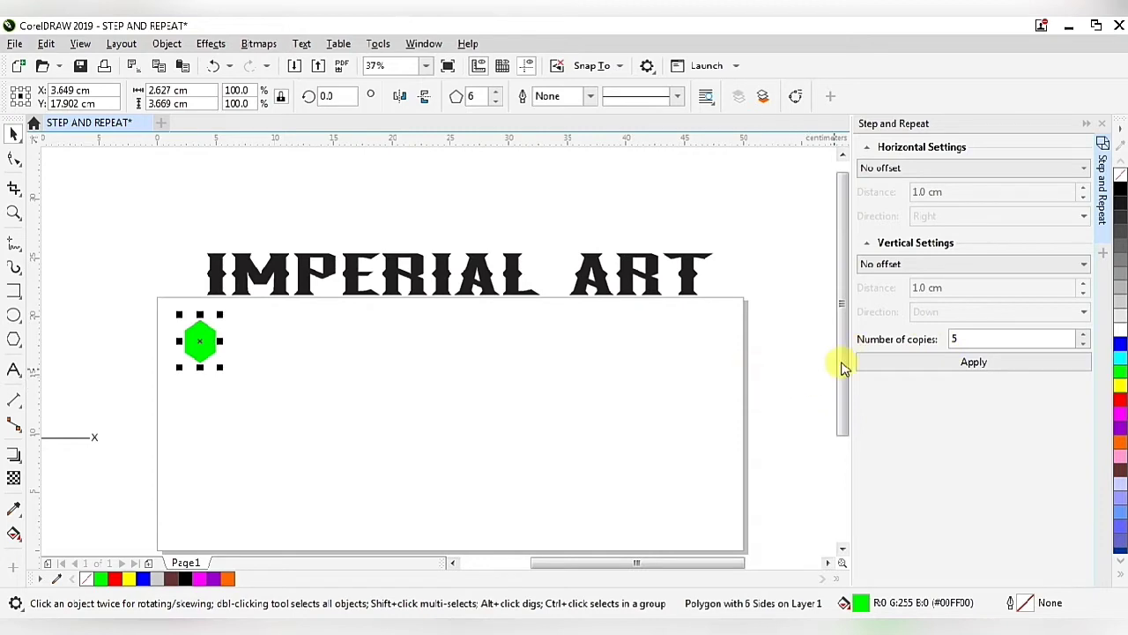
left_click(777, 386)
left_click(201, 340)
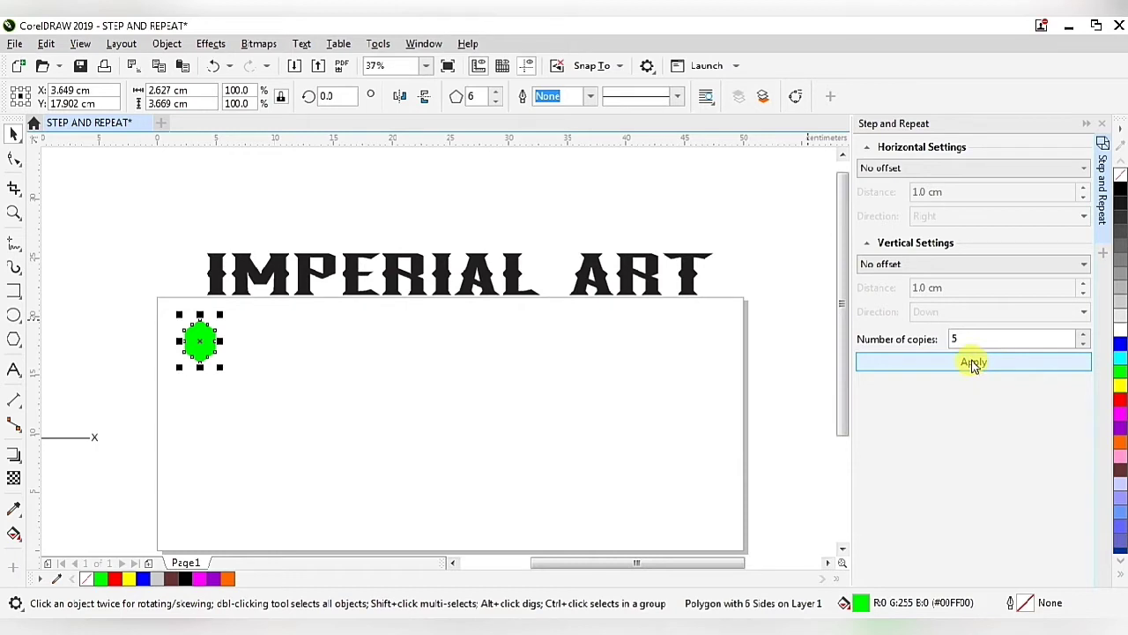
Make five stacked hexagon copies and start dragging them right of the original.
left_click(973, 363)
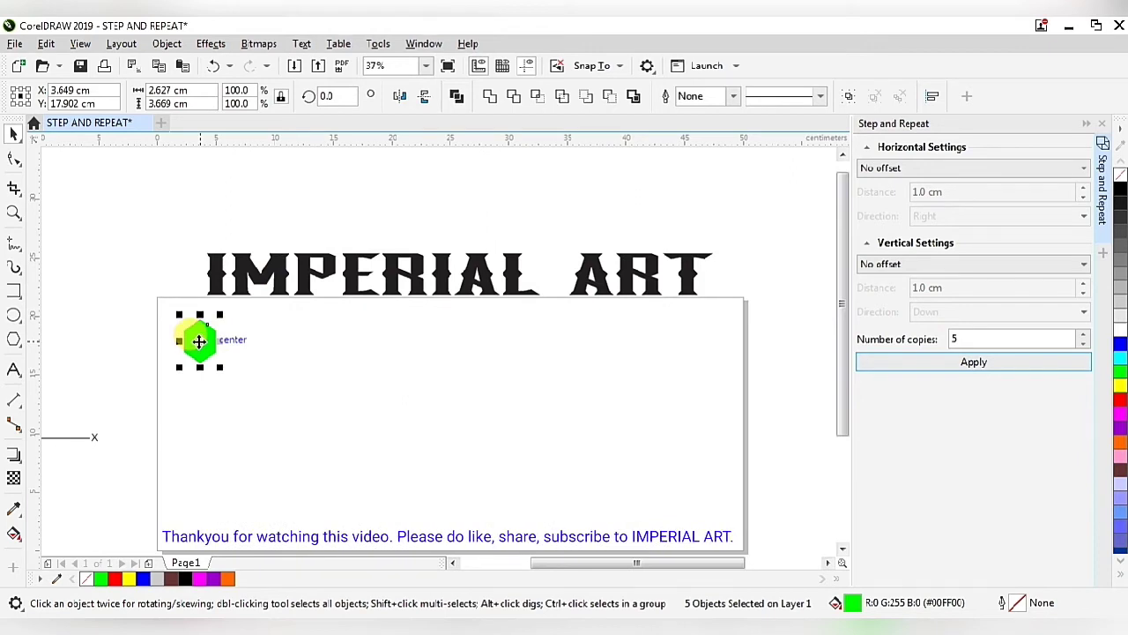
left_click_drag(199, 341, 274, 353)
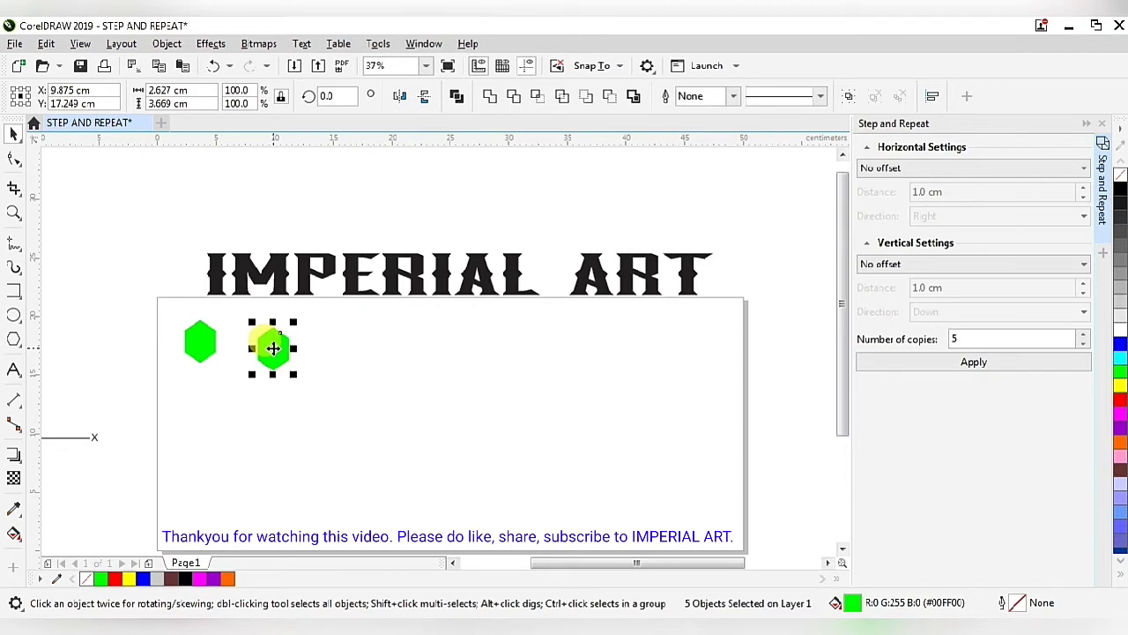
left_click(310, 378)
left_click(293, 357)
left_click_drag(293, 357, 350, 355)
Spread the copies into a row by hand and marquee-select all five.
left_click_drag(276, 356, 390, 353)
left_click_drag(284, 361, 428, 370)
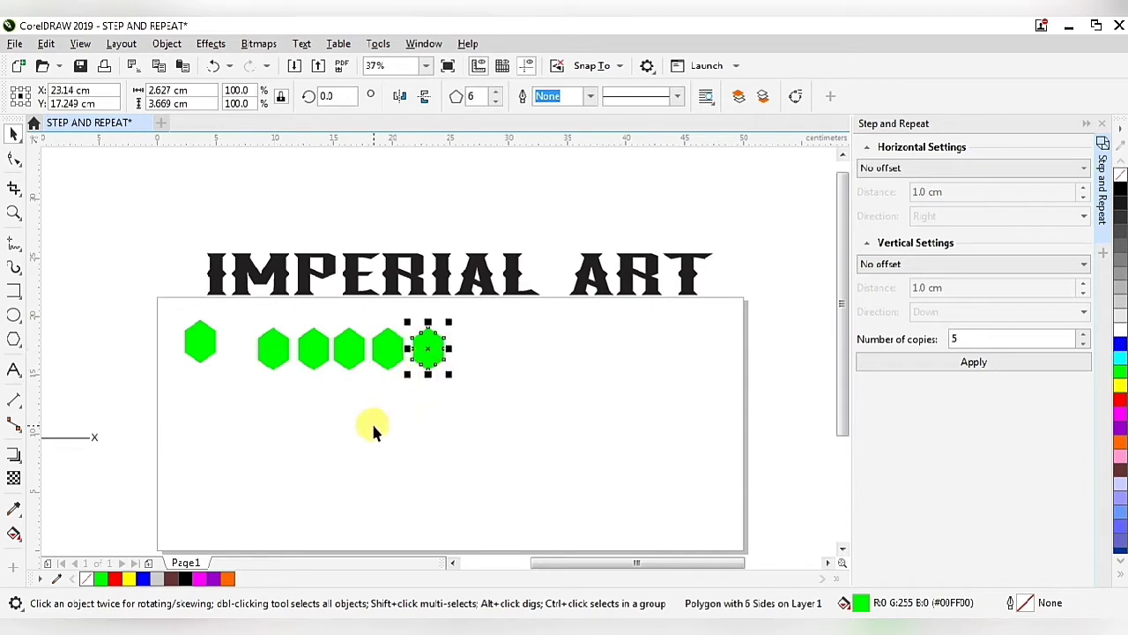
left_click(364, 425)
mouse_move(269, 351)
left_mouse_down()
mouse_move(282, 369)
mouse_move(270, 349)
left_mouse_up()
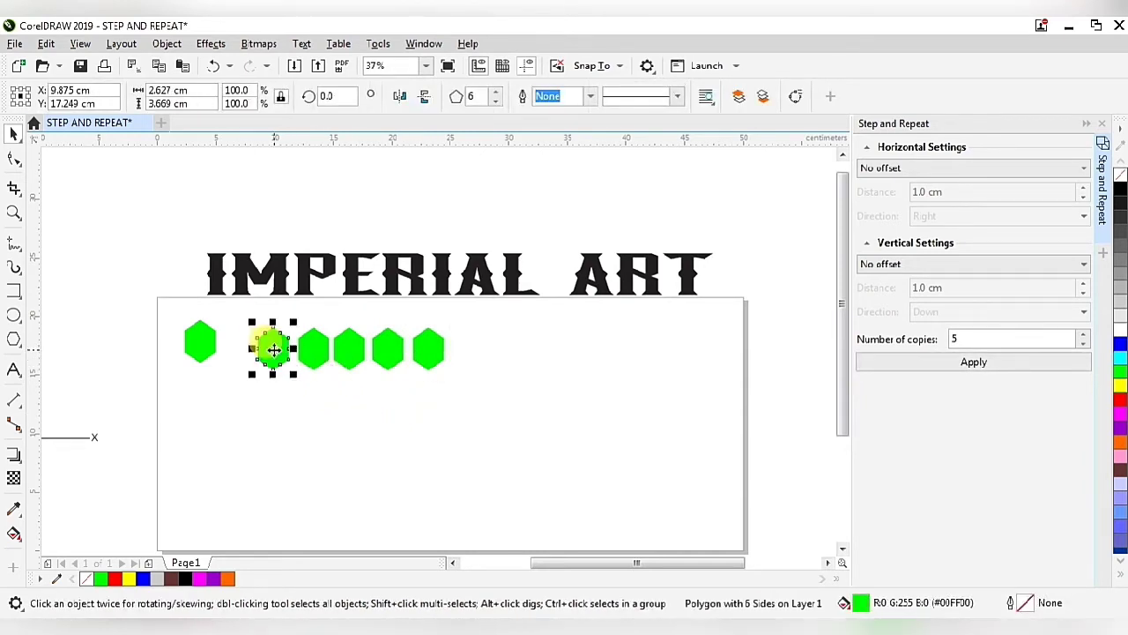
left_click(282, 446)
left_click_drag(342, 362, 342, 362)
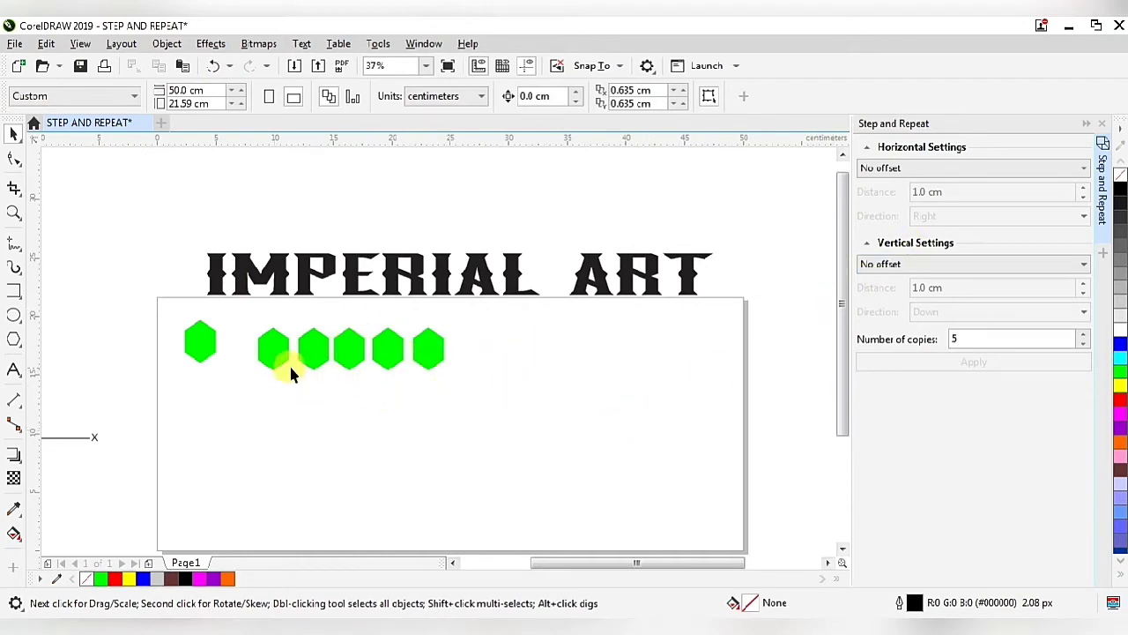
left_click_drag(235, 302, 506, 401)
Delete the five hand-placed copies and select the original hexagon.
right_click(349, 349)
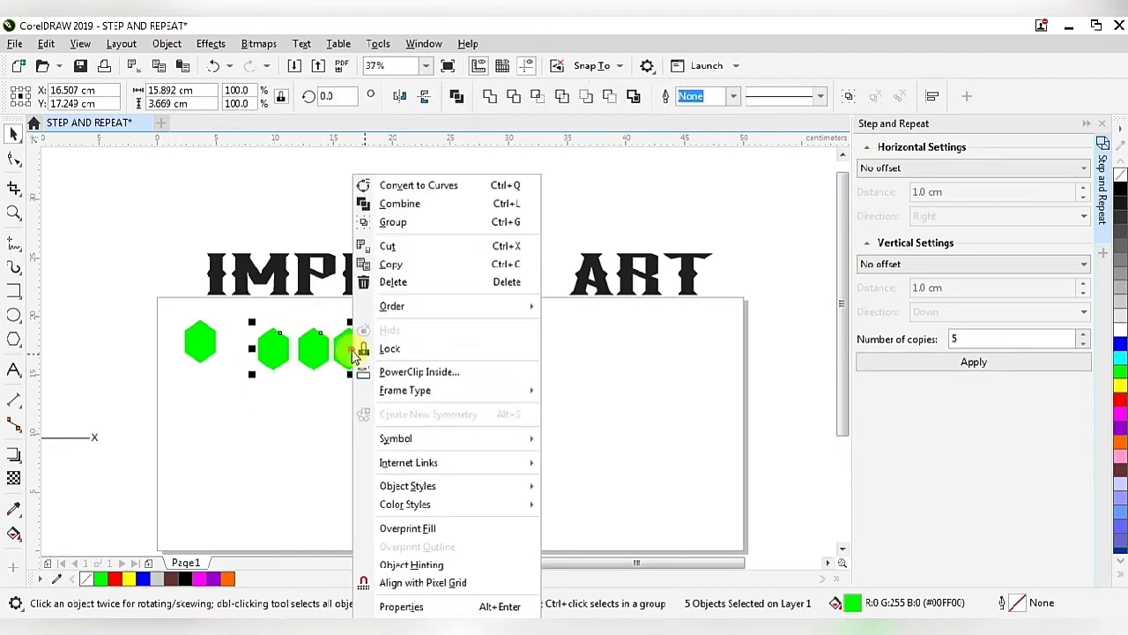
left_click(404, 283)
left_click(192, 342)
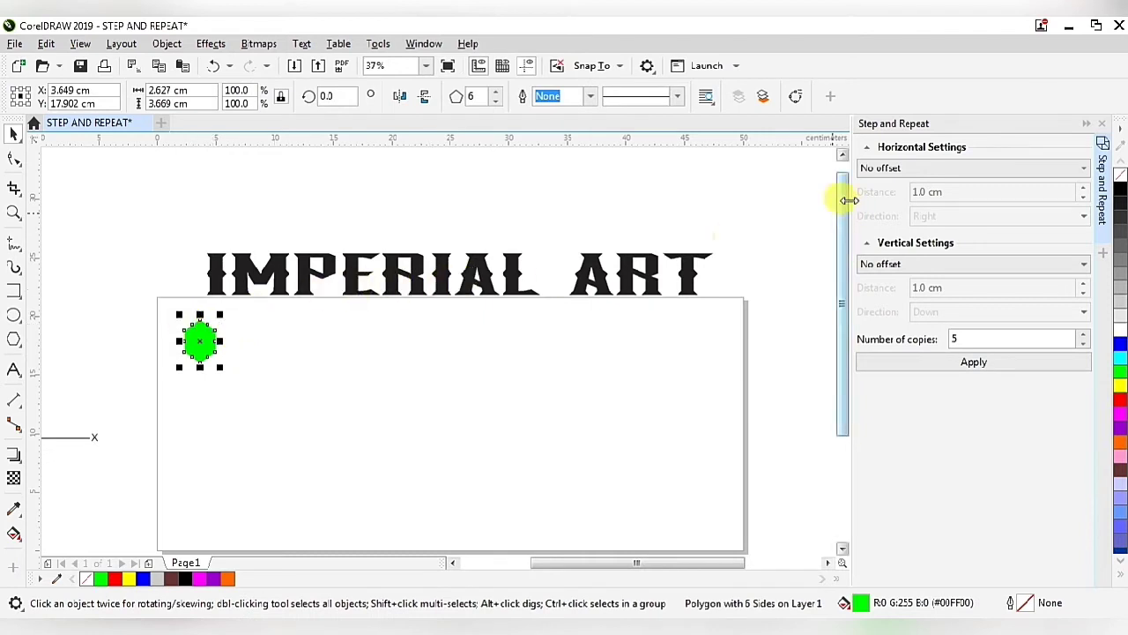
Set horizontal Offset to 1.0 cm and apply five overlapping hexagon copies.
left_click(917, 171)
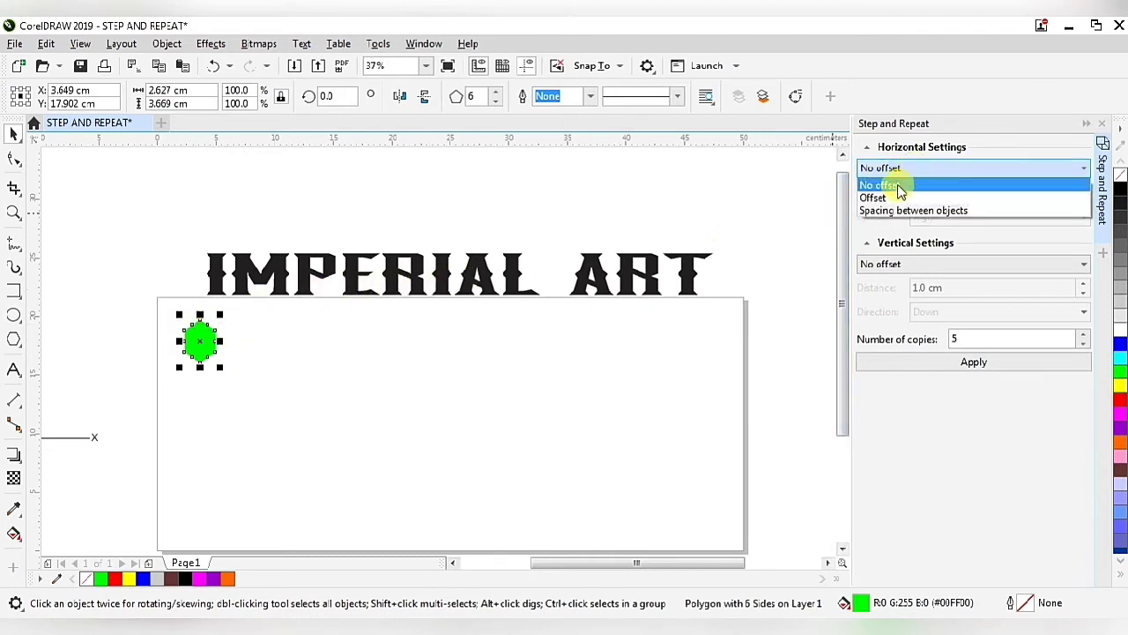
left_click(879, 199)
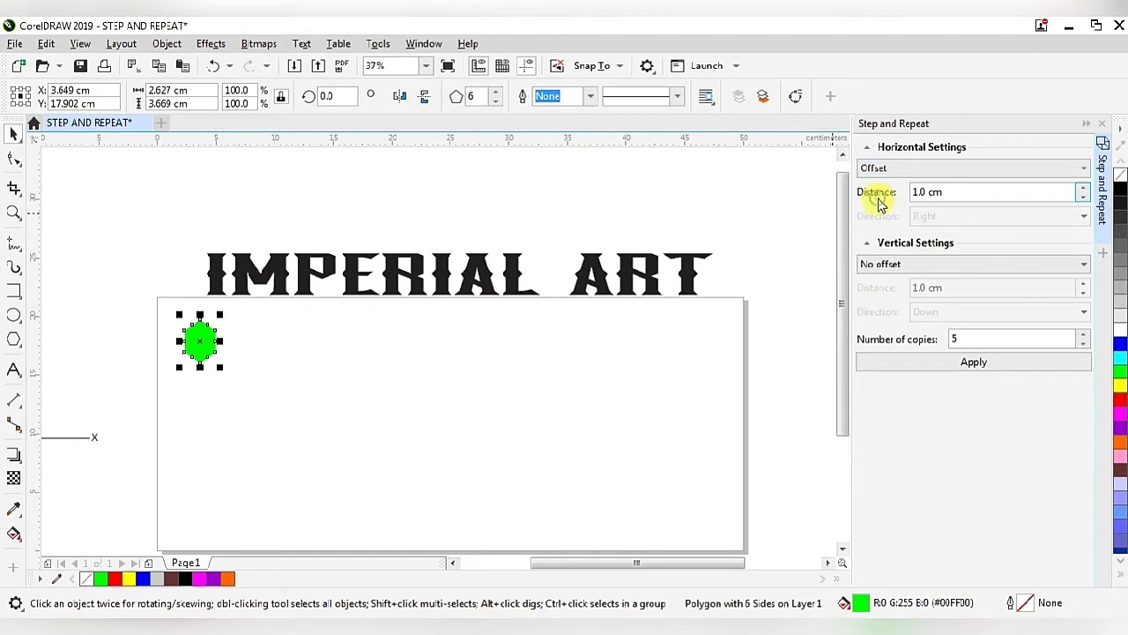
left_click(921, 190)
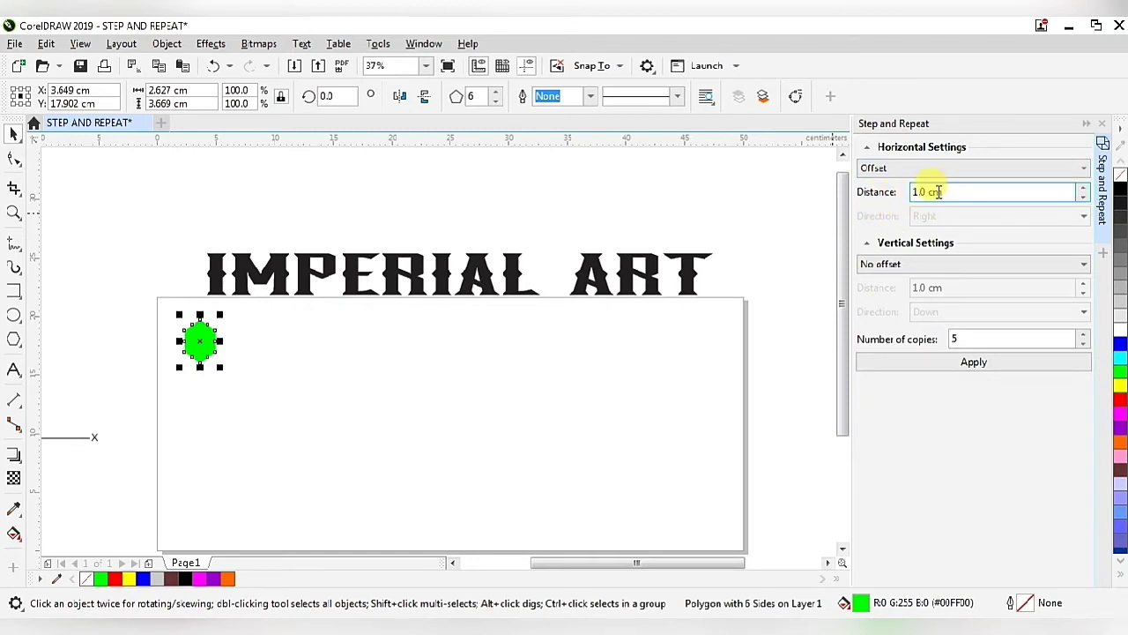
left_click(974, 363)
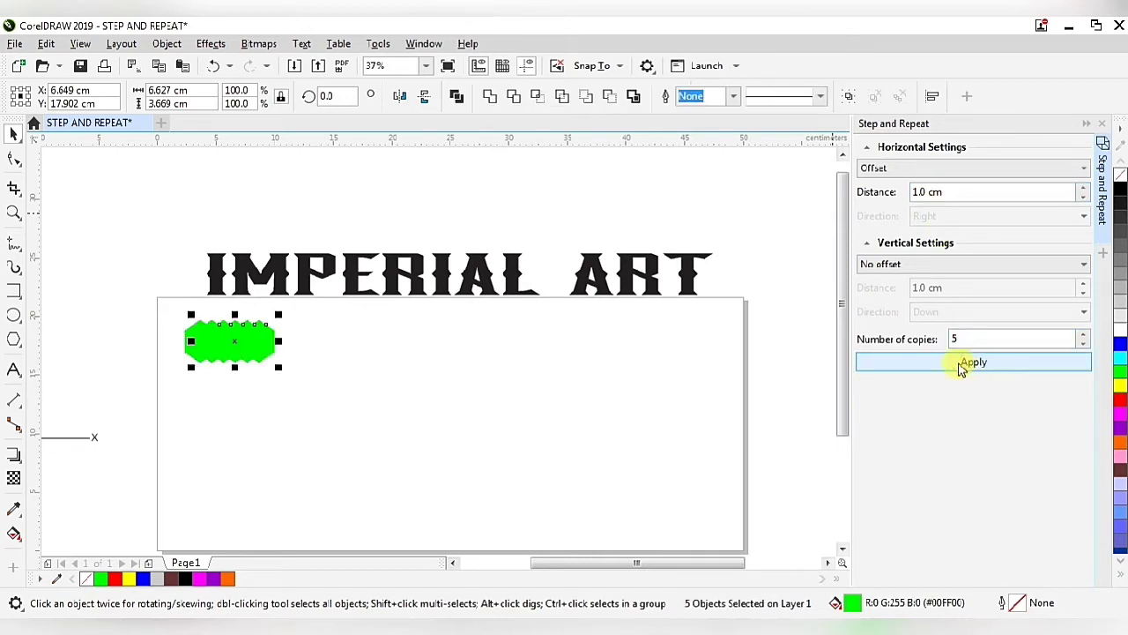
scroll(151, 334, "up", 2)
scroll(234, 348, "up", 2)
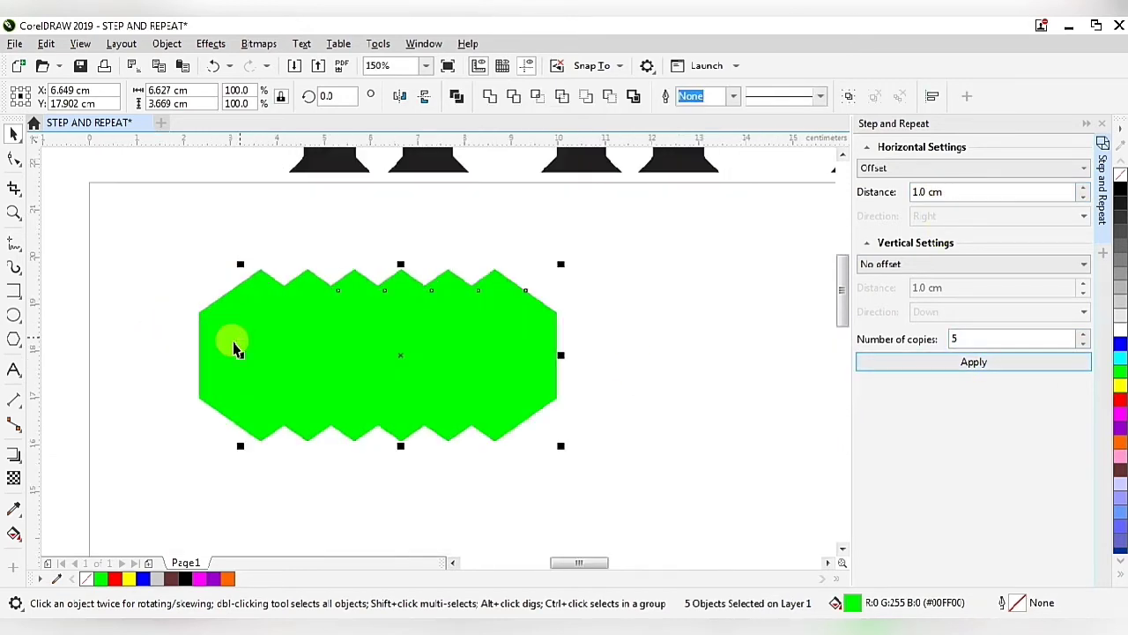
left_click(587, 397)
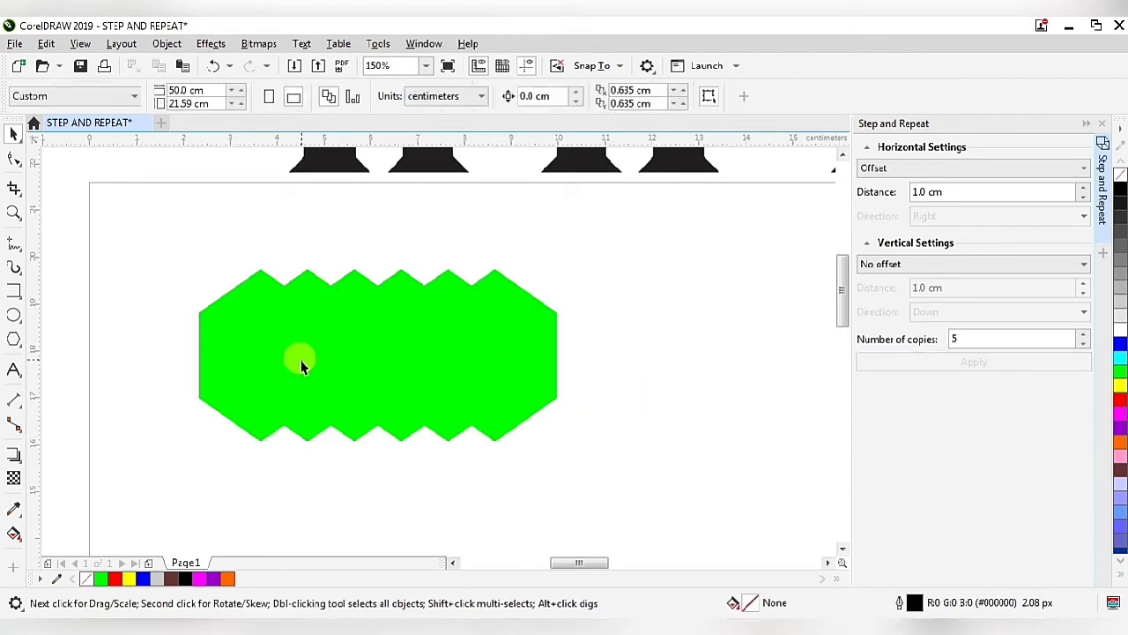
Fill the third hexagon yellow, the second red and the fourth magenta.
left_click(395, 374)
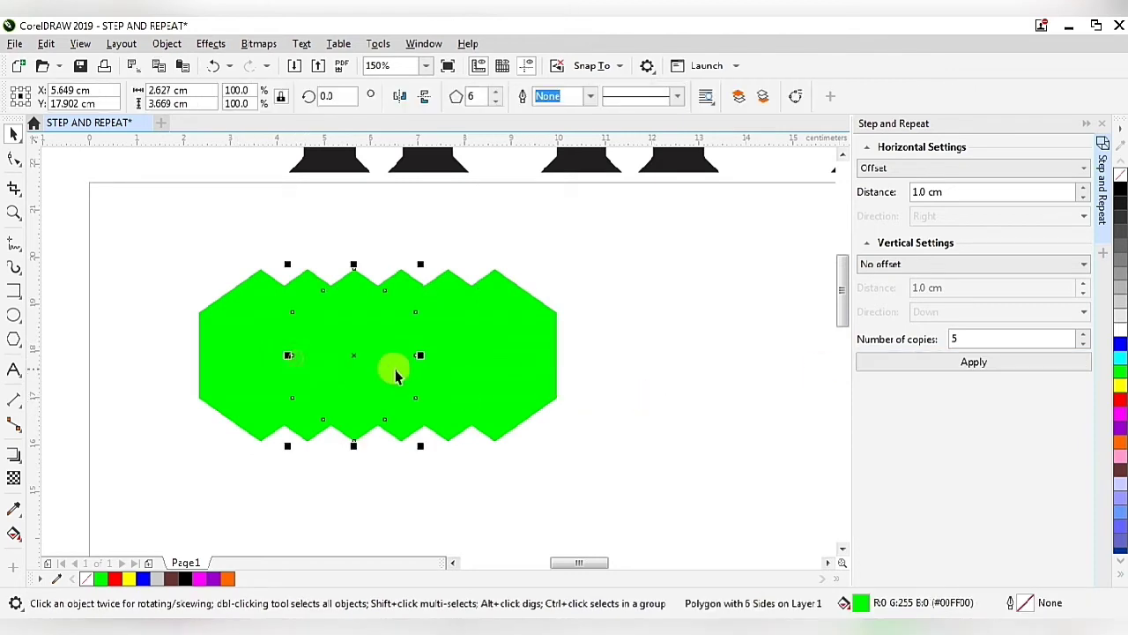
left_click(1119, 388)
left_click(741, 414)
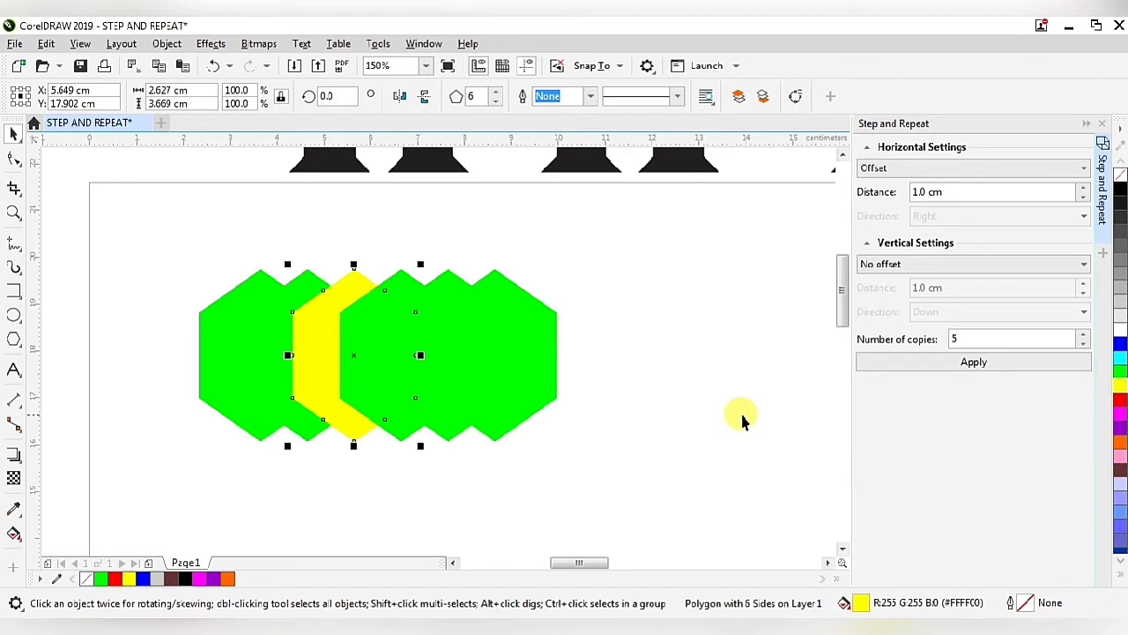
left_click(300, 292)
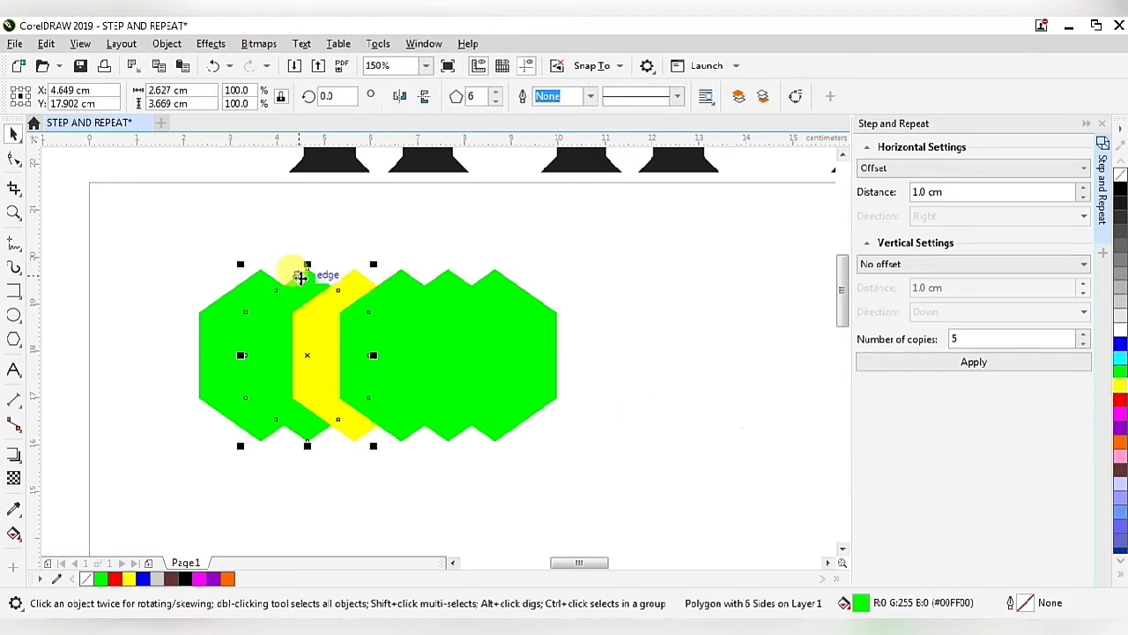
left_click(1121, 407)
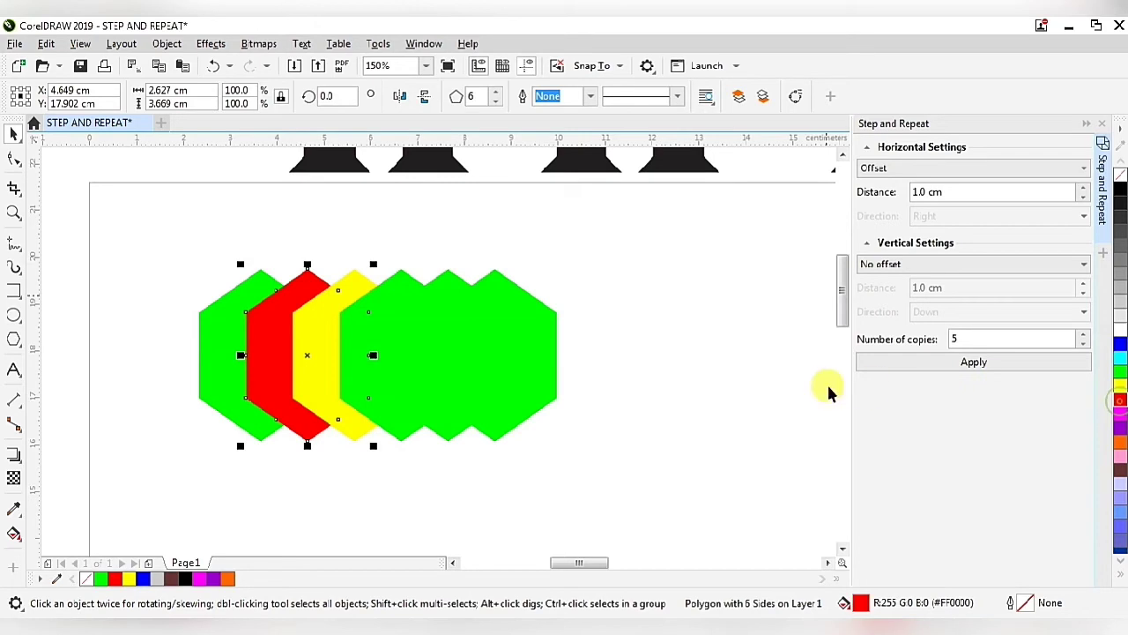
left_click(650, 389)
left_click(398, 296)
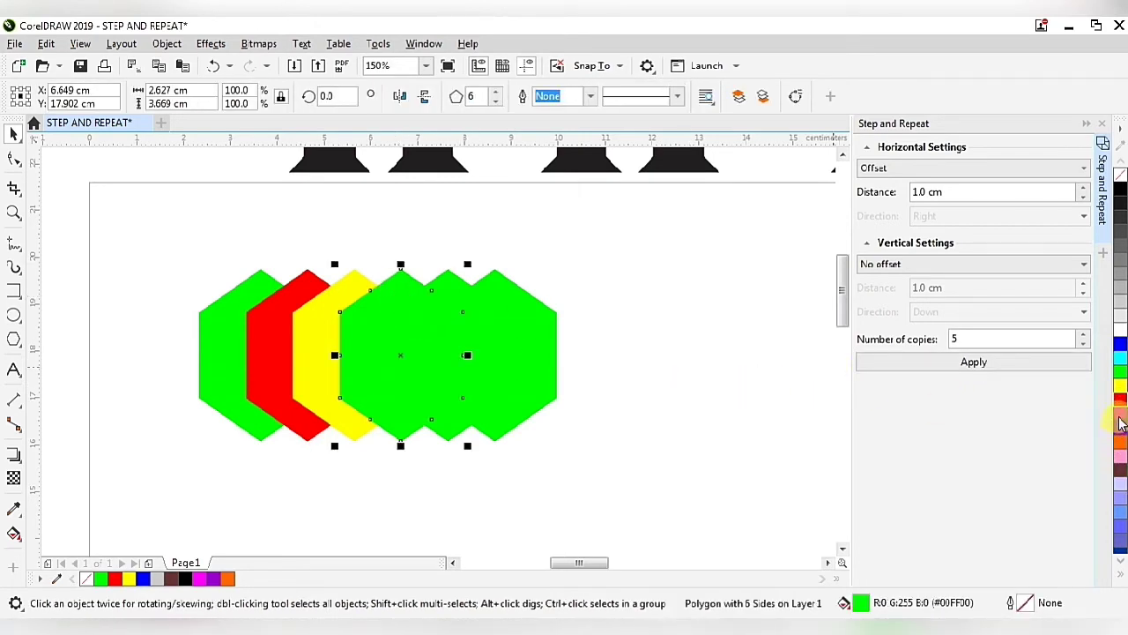
left_click(1120, 424)
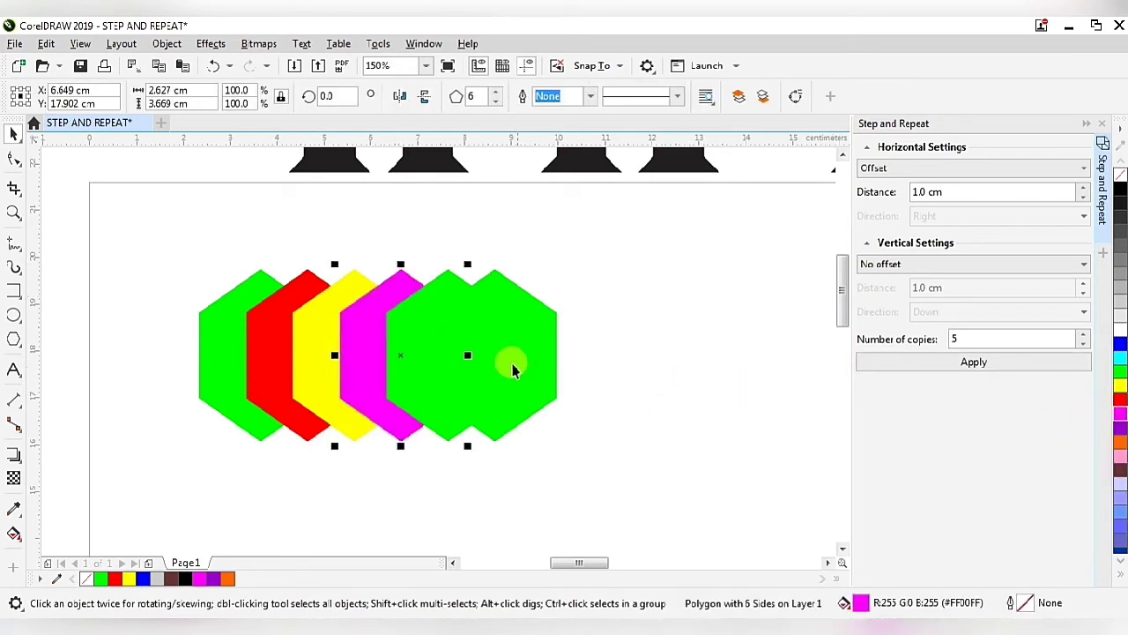
left_click(591, 373)
Fill the fifth hexagon orange and the rightmost one pink.
left_click(441, 335)
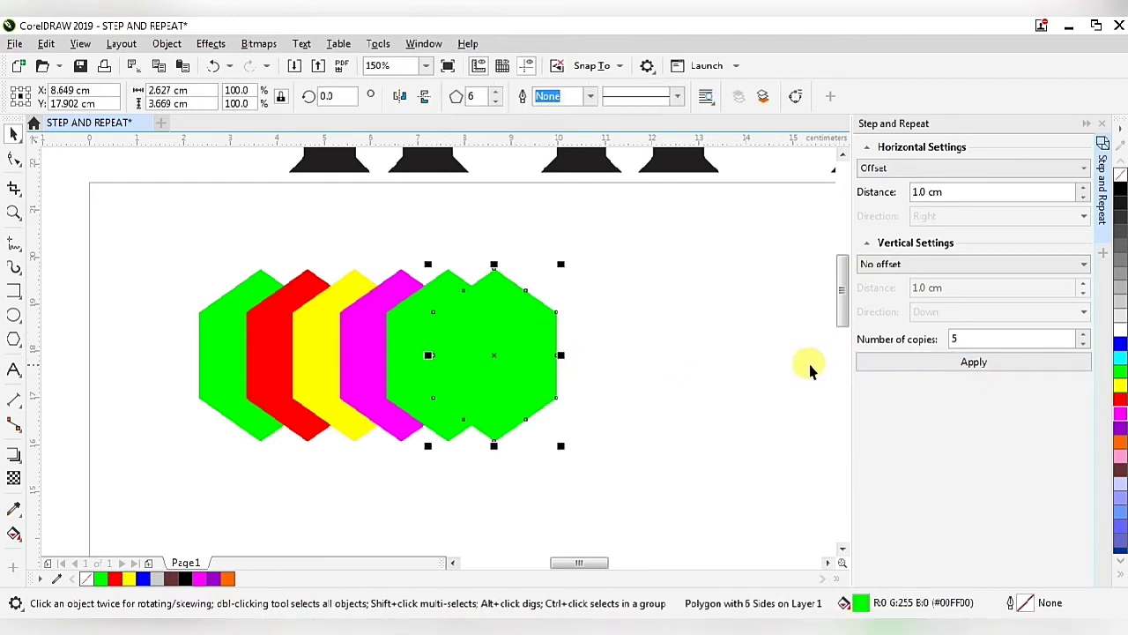
left_click(607, 352)
left_click(432, 308)
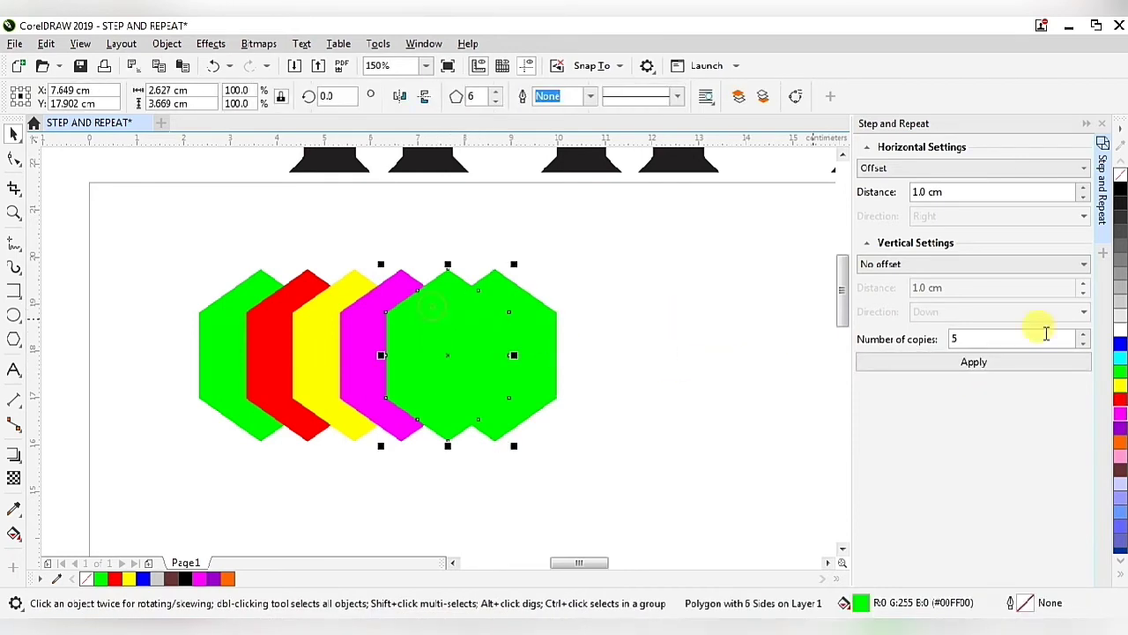
left_click(1121, 443)
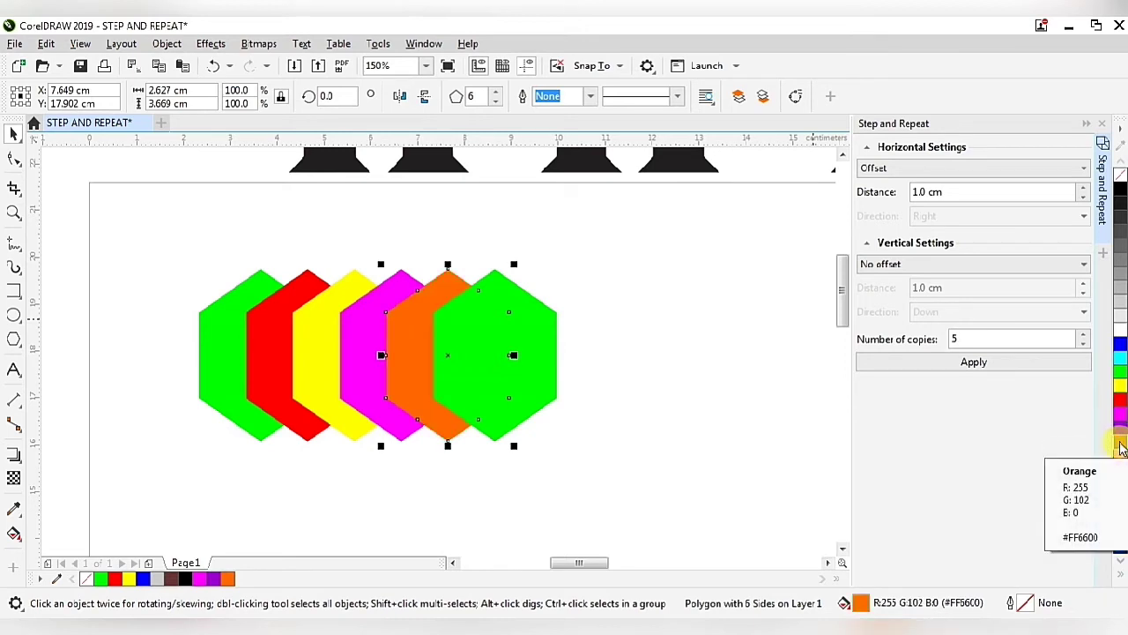
left_click(739, 397)
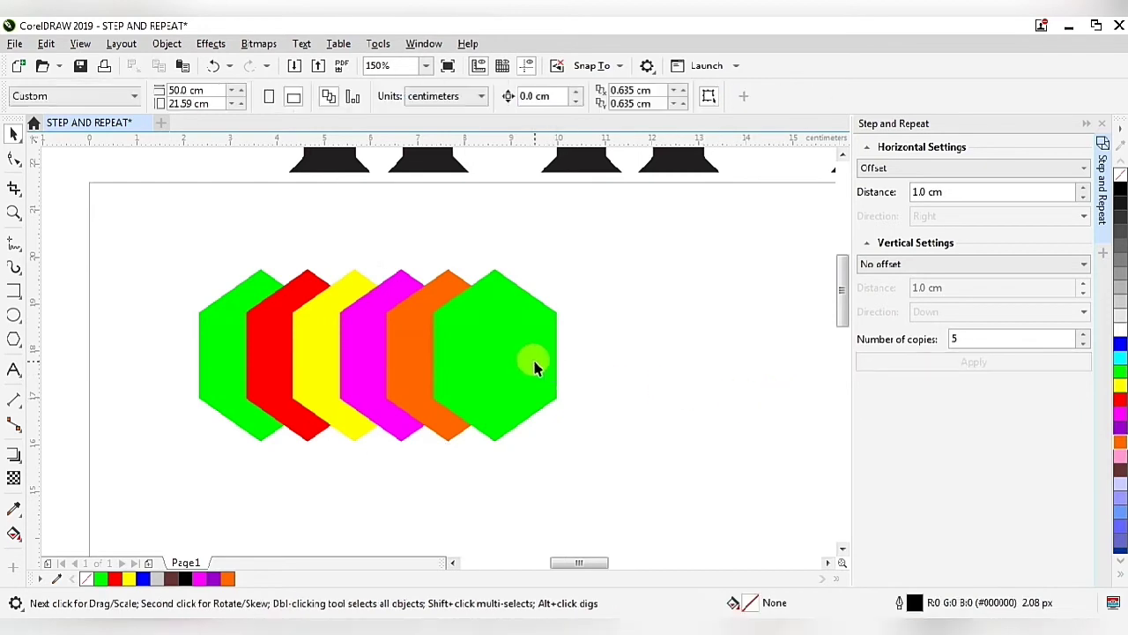
left_click(535, 370)
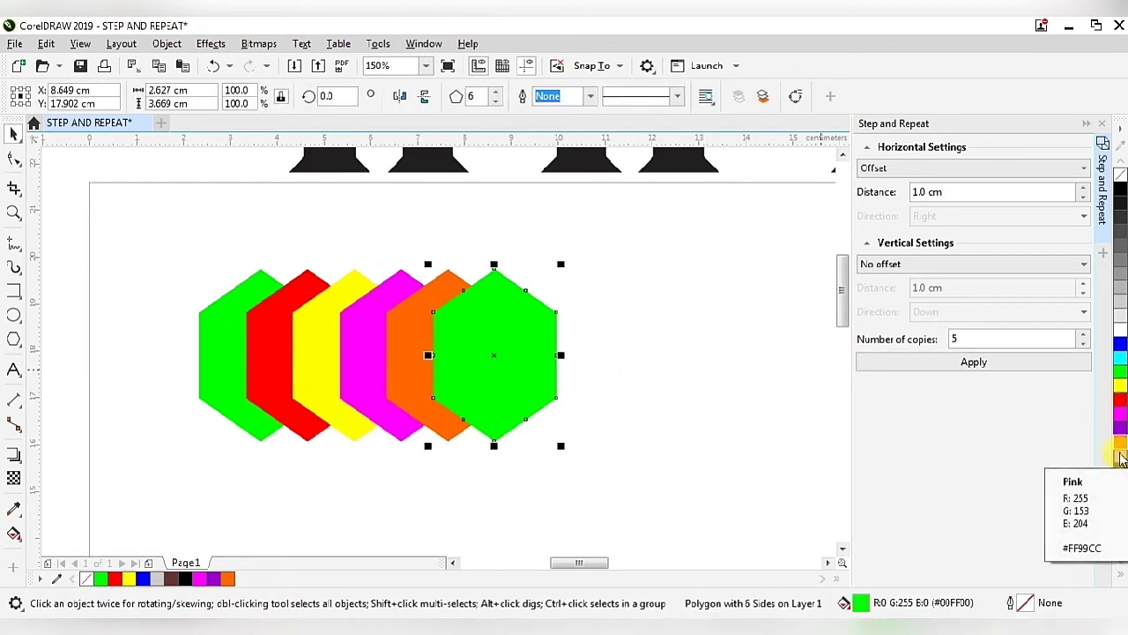
left_click(1121, 458)
left_click(665, 324)
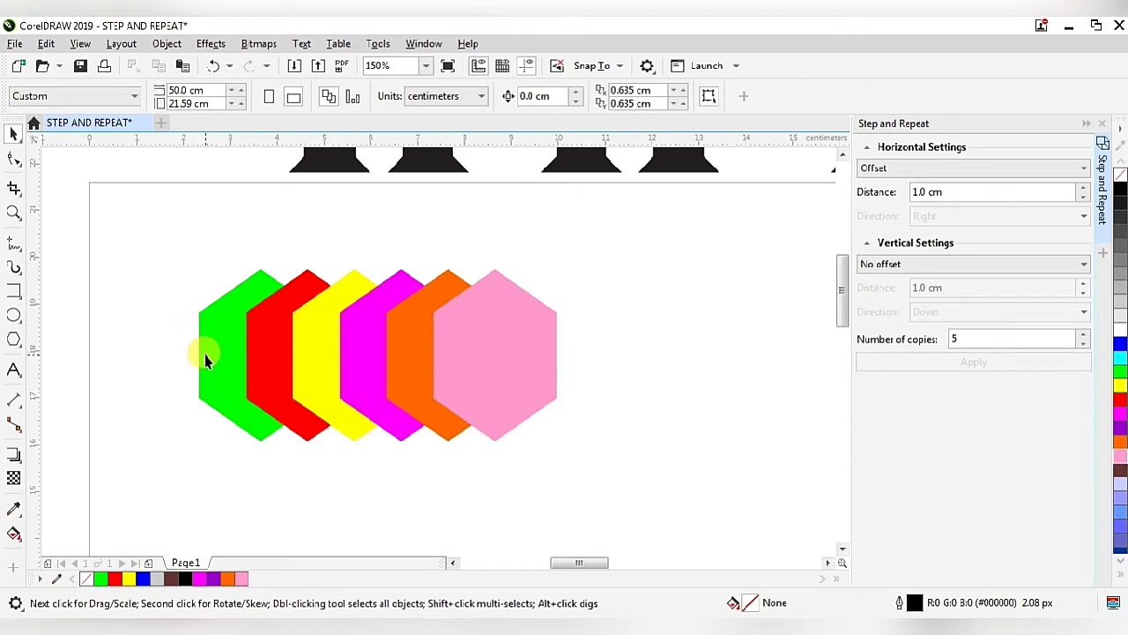
scroll(194, 344, "up", 2)
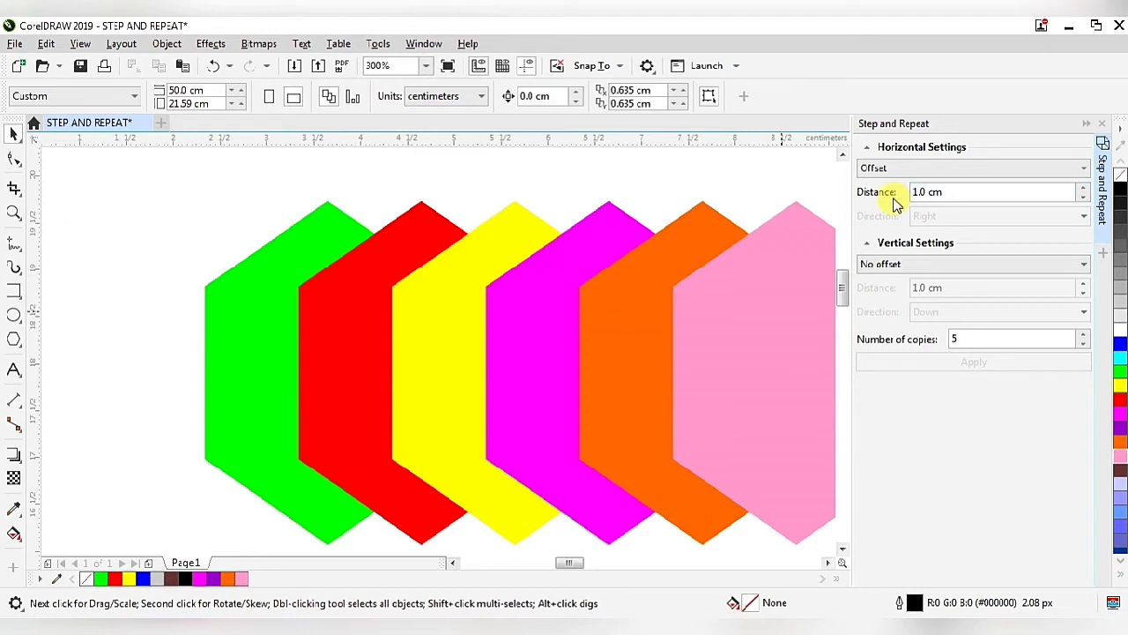
left_click(13, 397)
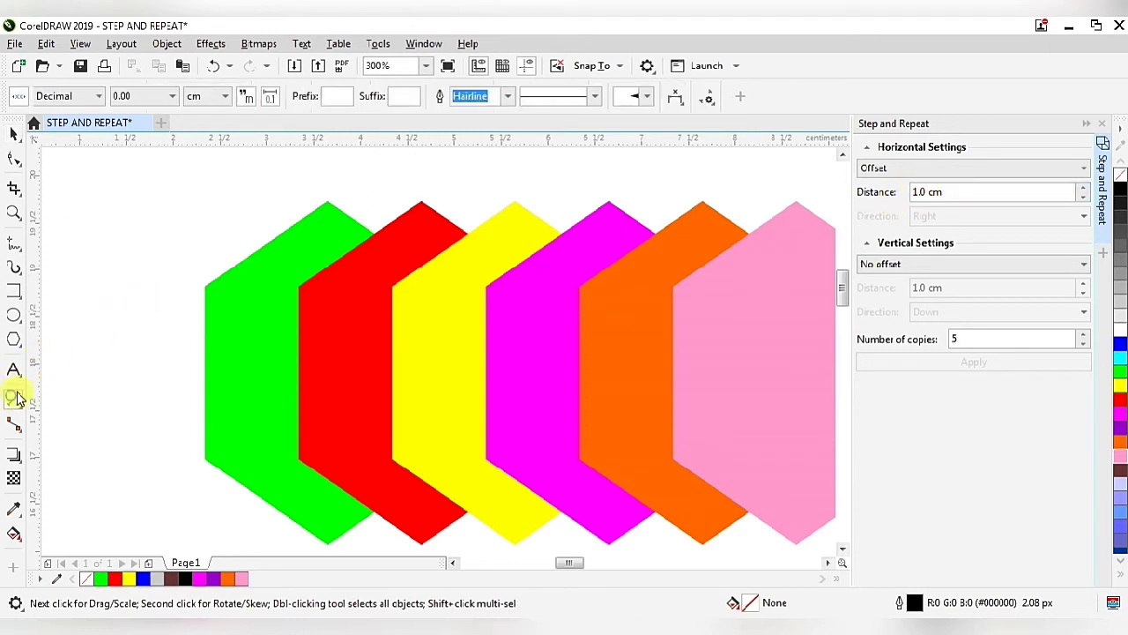
scroll(217, 348, "up", 2)
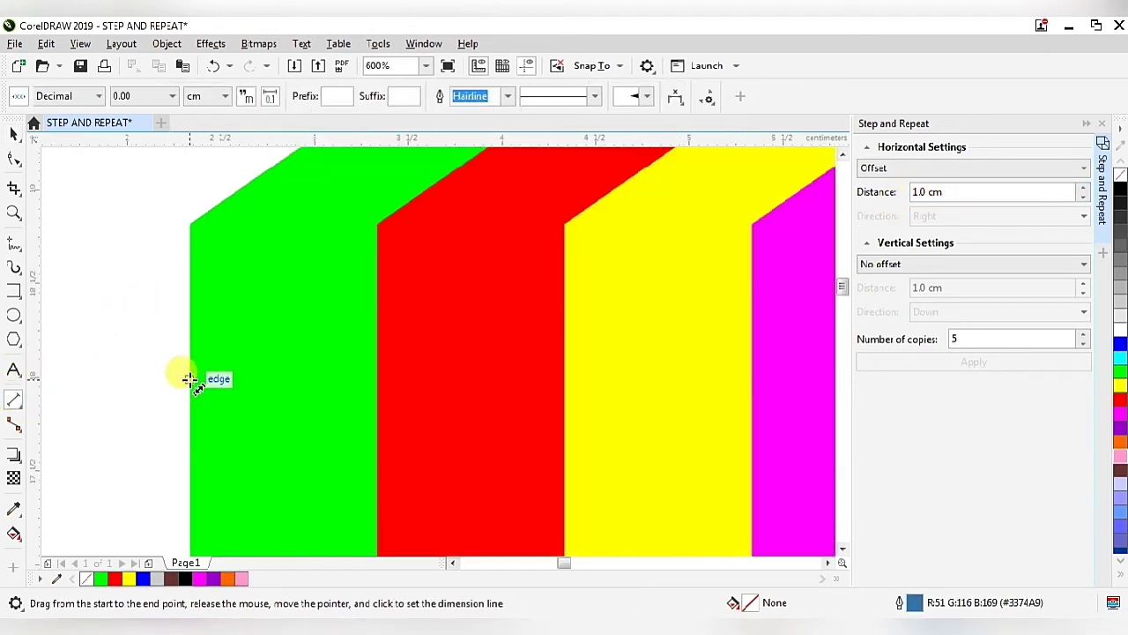
left_click_drag(189, 379, 376, 380)
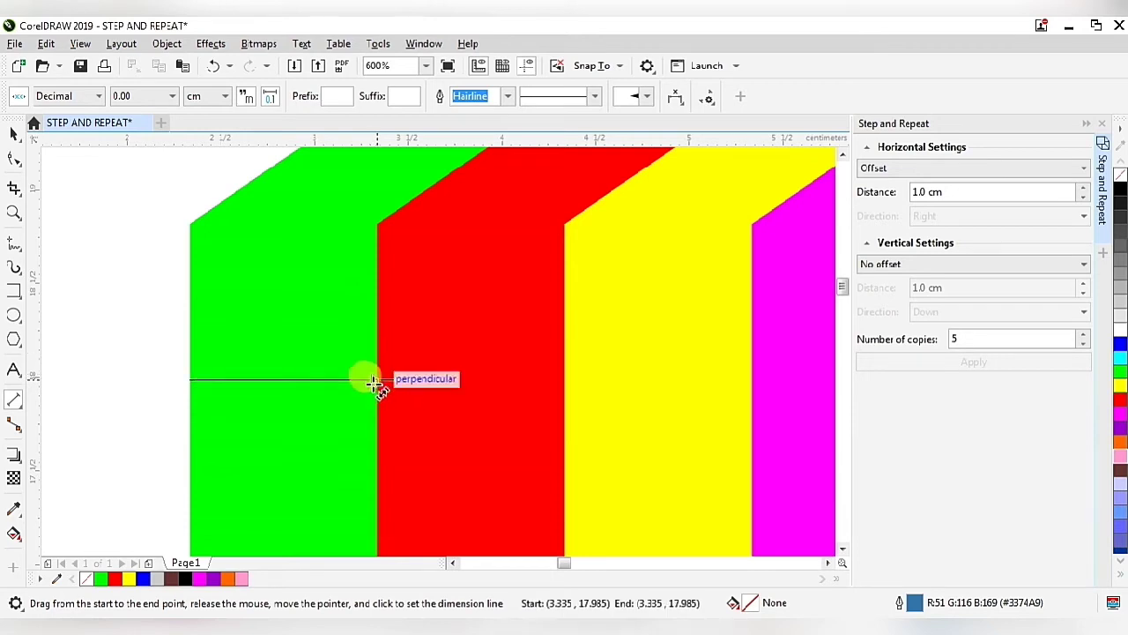
left_click(375, 382)
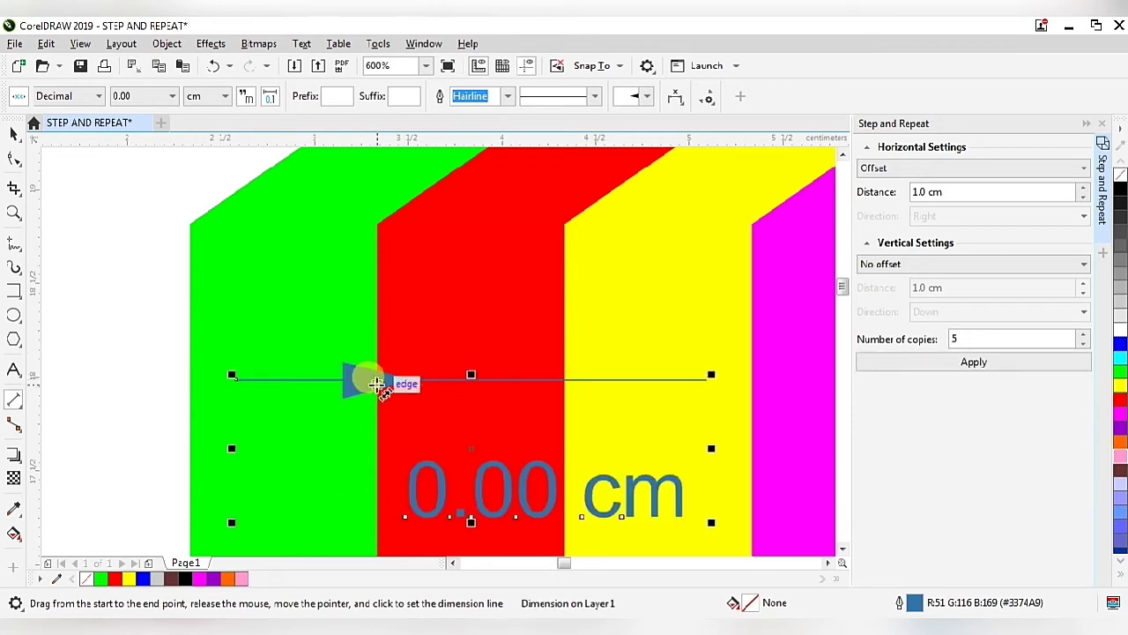
left_click(213, 66)
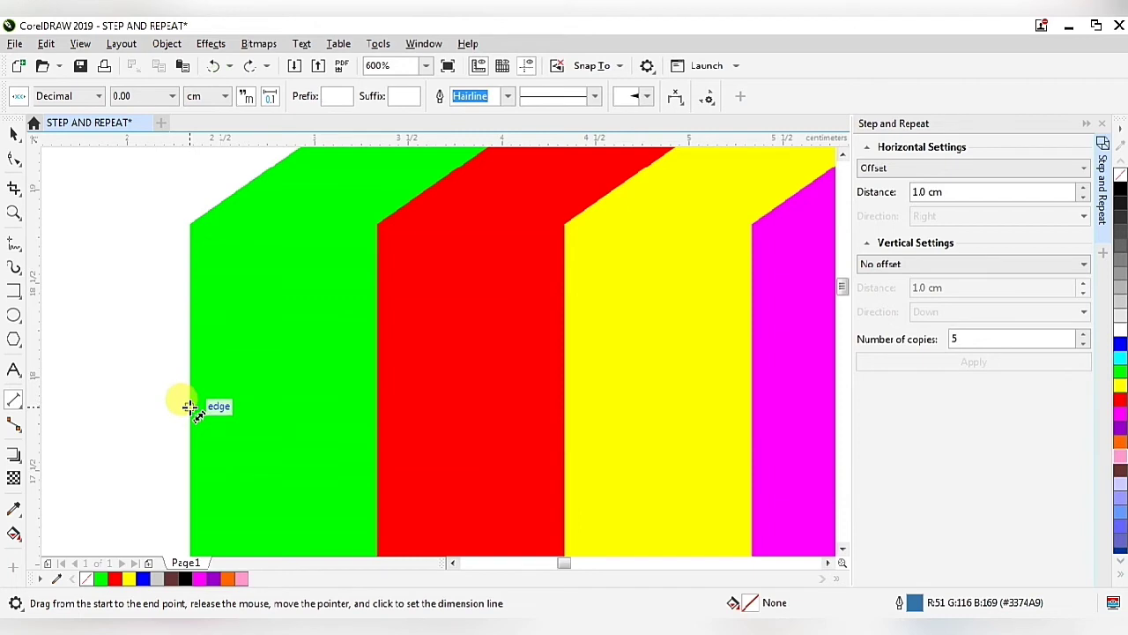
left_click_drag(191, 405, 374, 407)
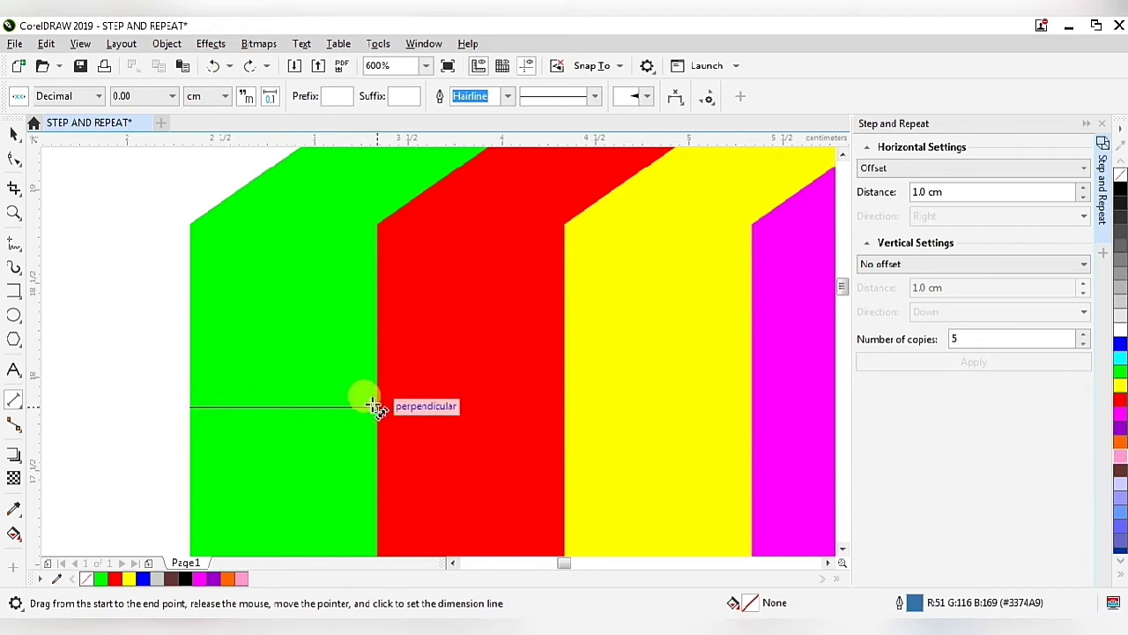
left_click(371, 204)
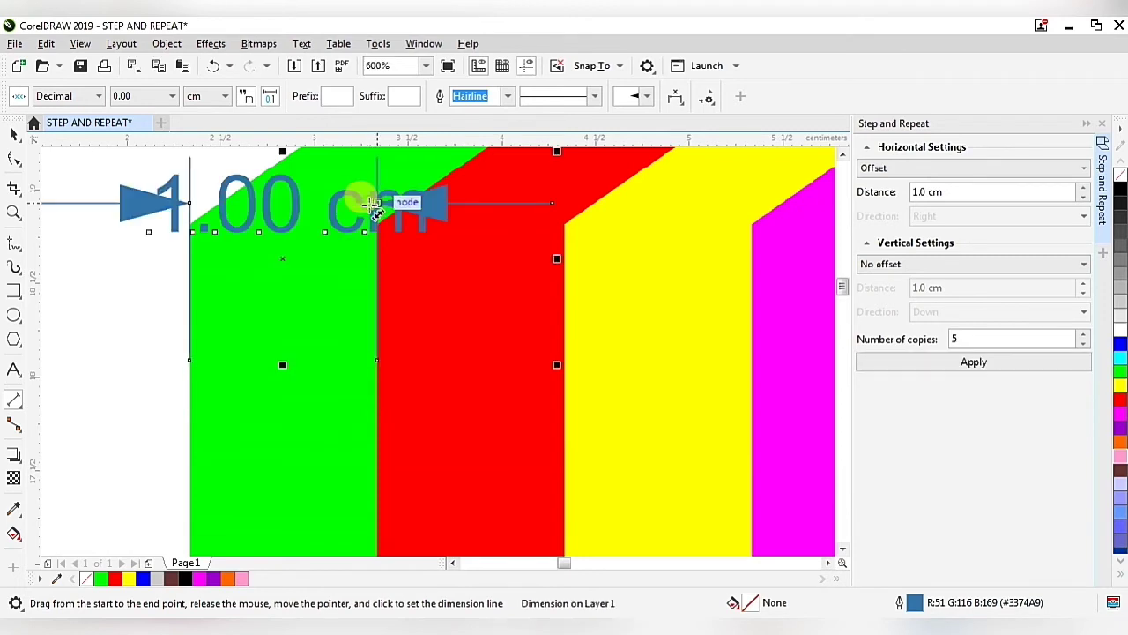
scroll(328, 305, "down", 2)
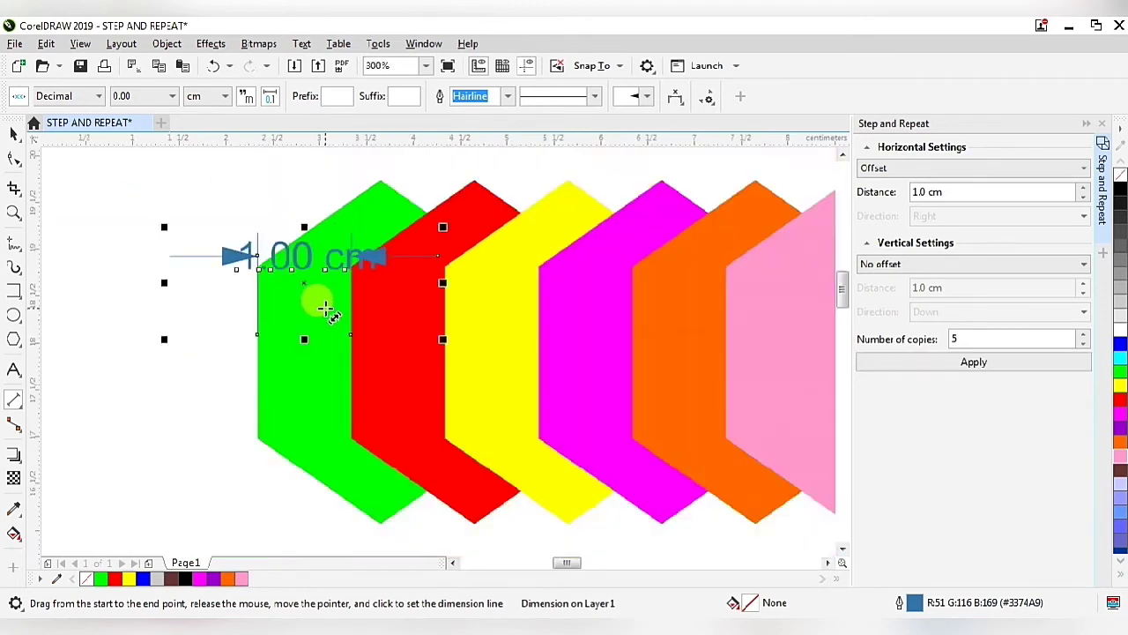
left_click(213, 67)
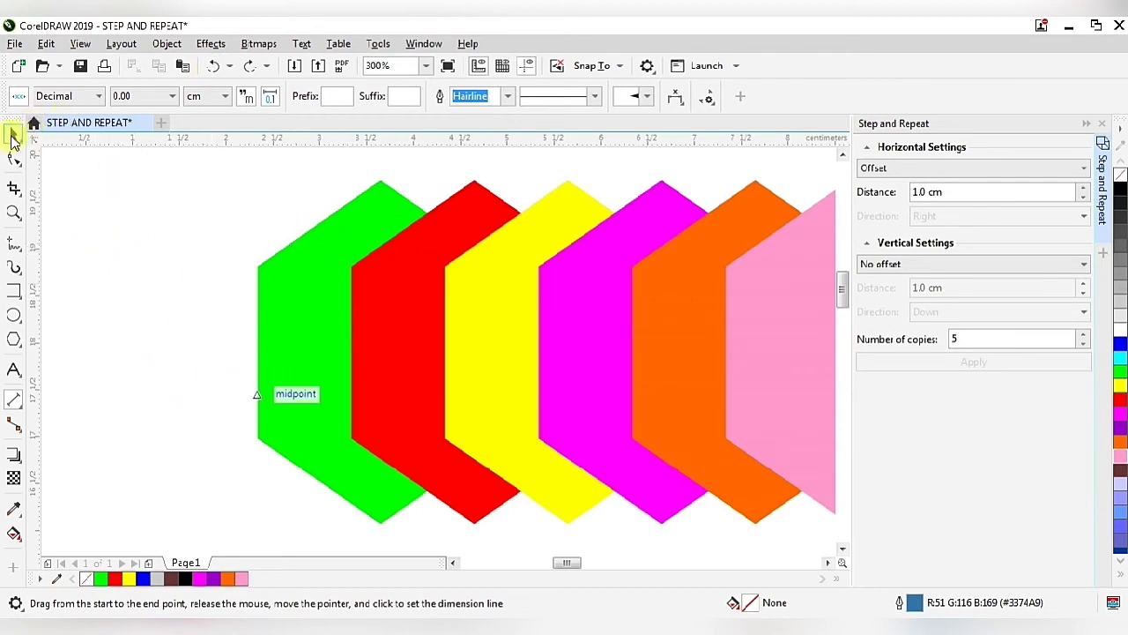
Drag the five coloured hexagons aside and delete them.
left_click(13, 135)
scroll(91, 340, "down", 2)
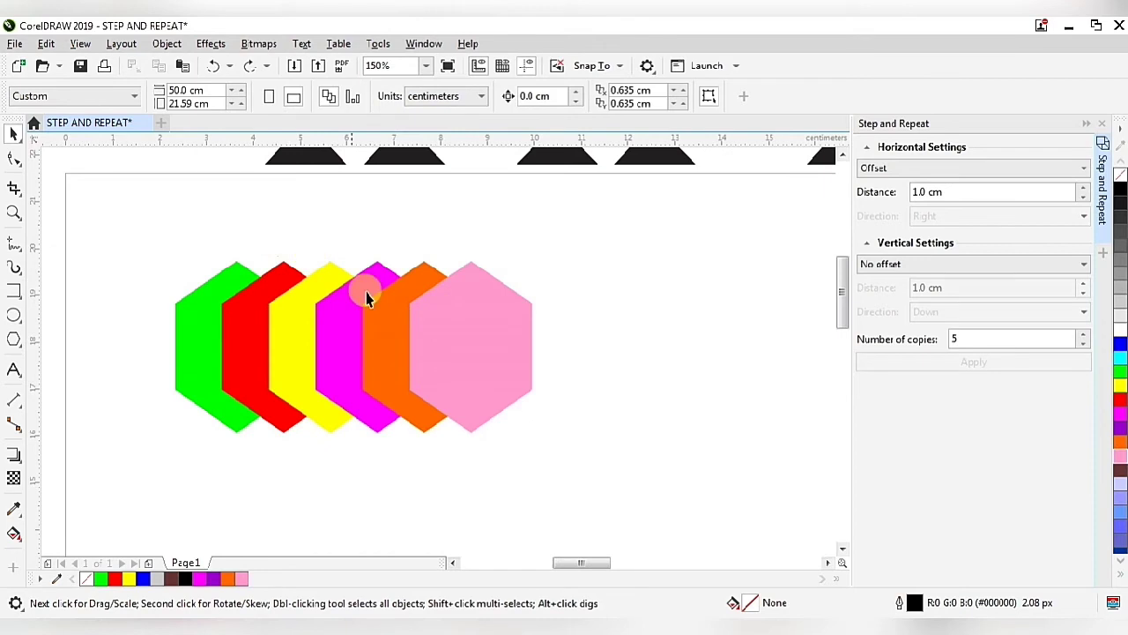
left_click_drag(461, 335, 622, 351)
left_click(468, 355)
left_click_drag(382, 358, 635, 352)
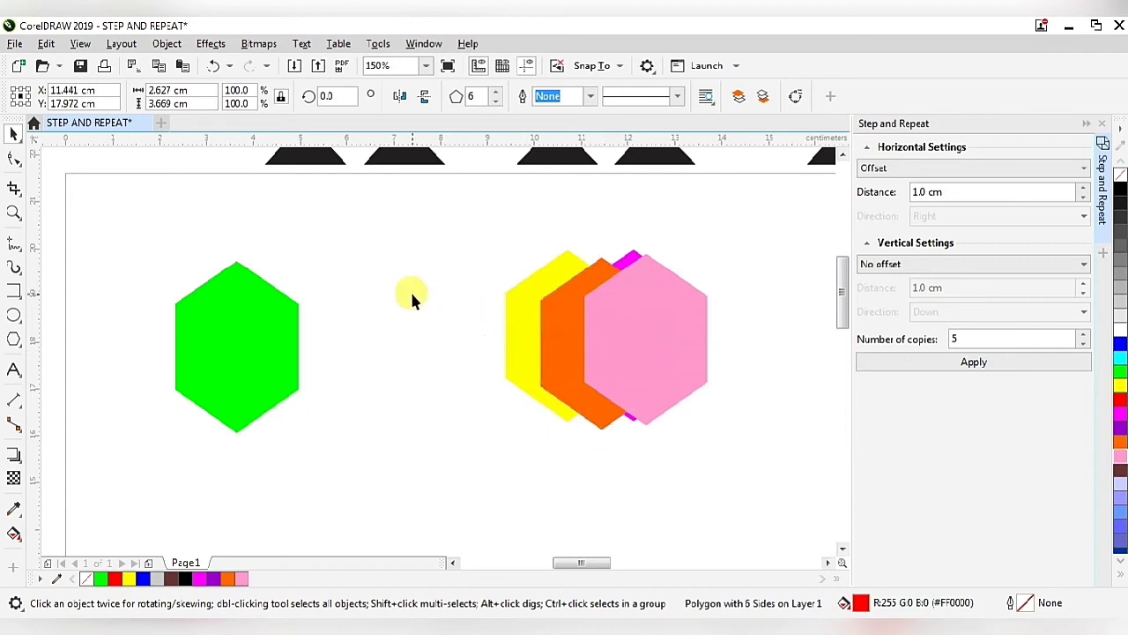
left_click_drag(436, 214, 774, 462)
right_click(668, 347)
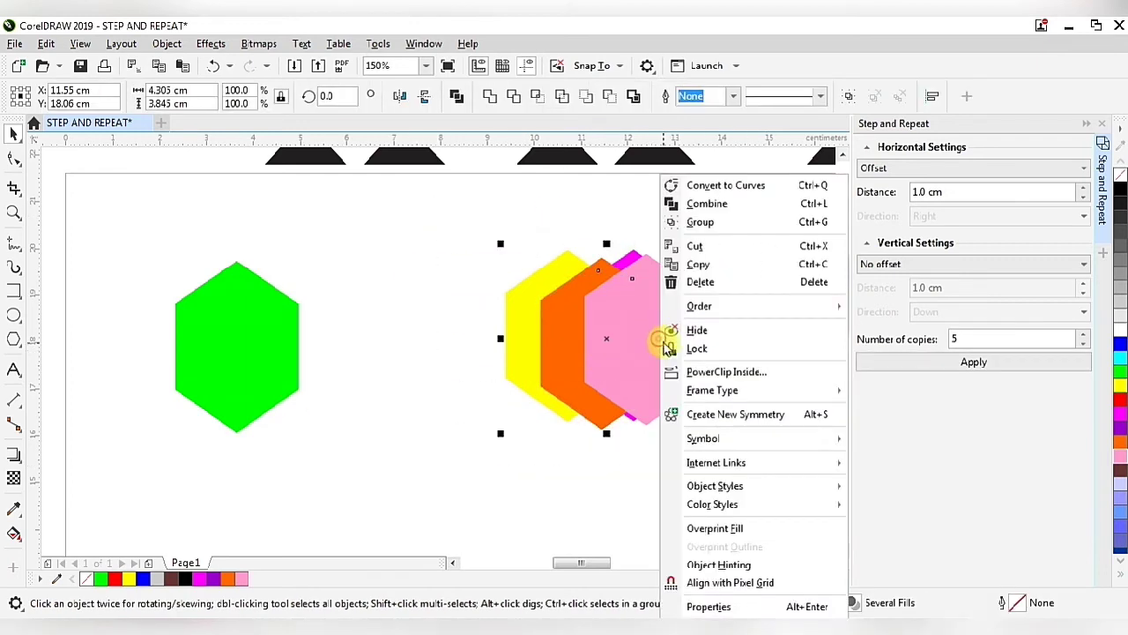
left_click(698, 281)
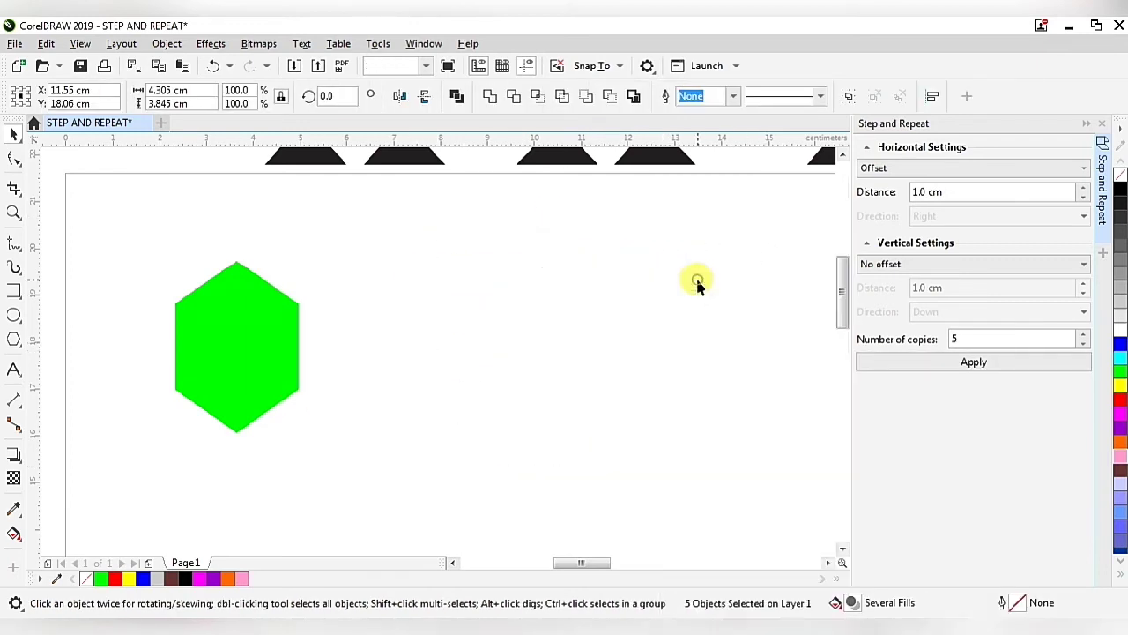
Select the green hexagon and set horizontal repeats to Spacing between objects.
left_click(260, 350)
scroll(256, 343, "down", 4)
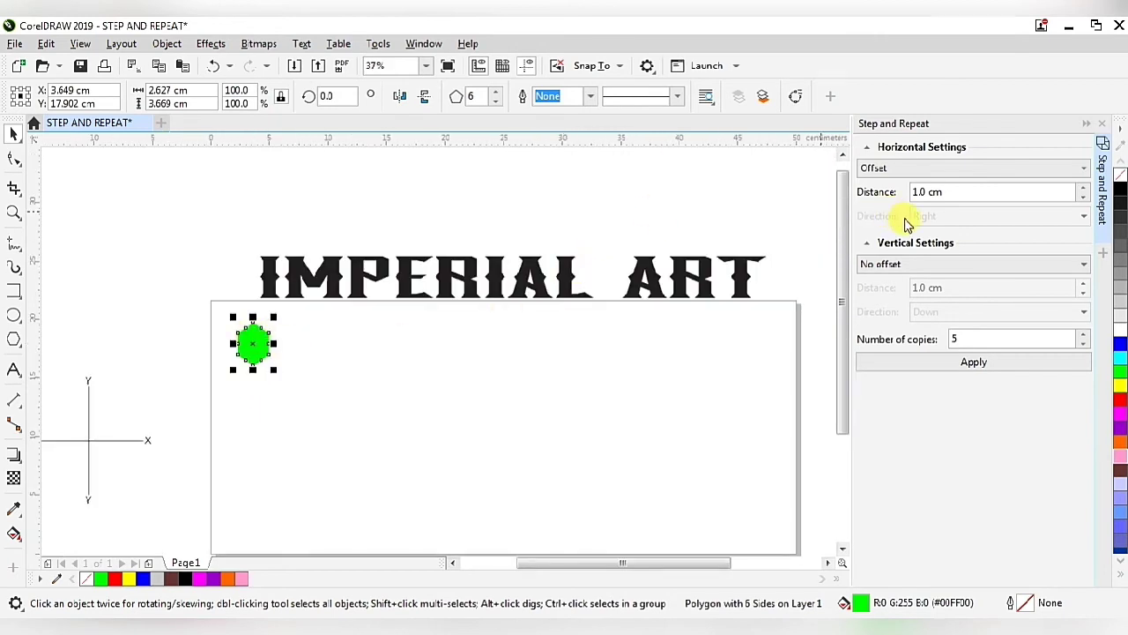
left_click(921, 168)
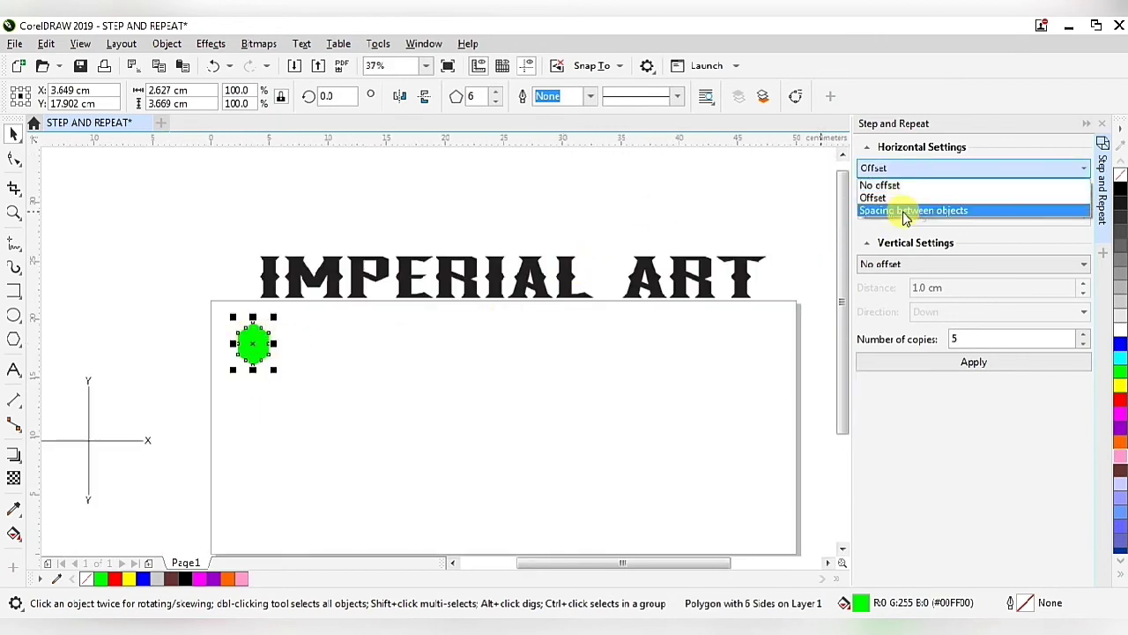
left_click(905, 212)
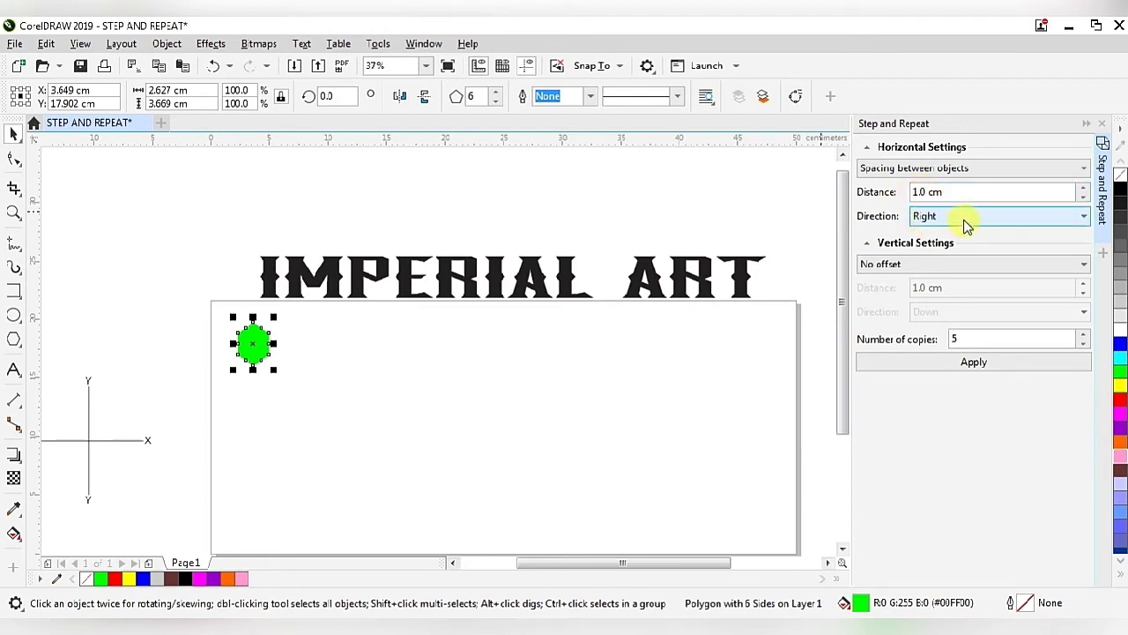
Apply Step and Repeat to create five green copies spaced 1.0 cm apart.
left_click(965, 363)
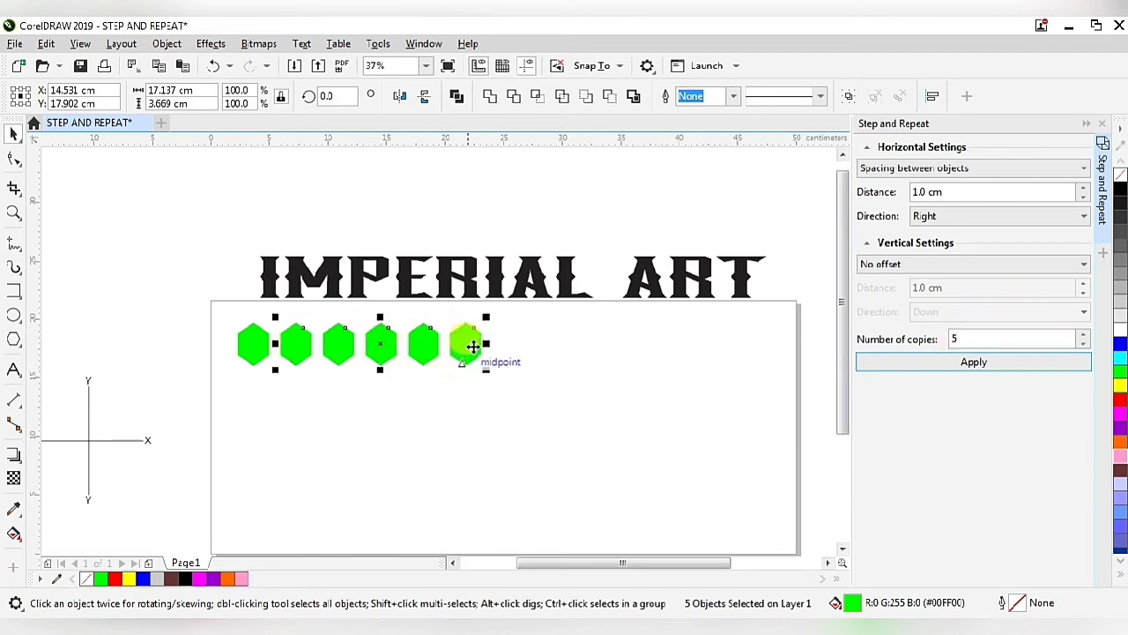
left_click(394, 441)
scroll(252, 341, "up", 5)
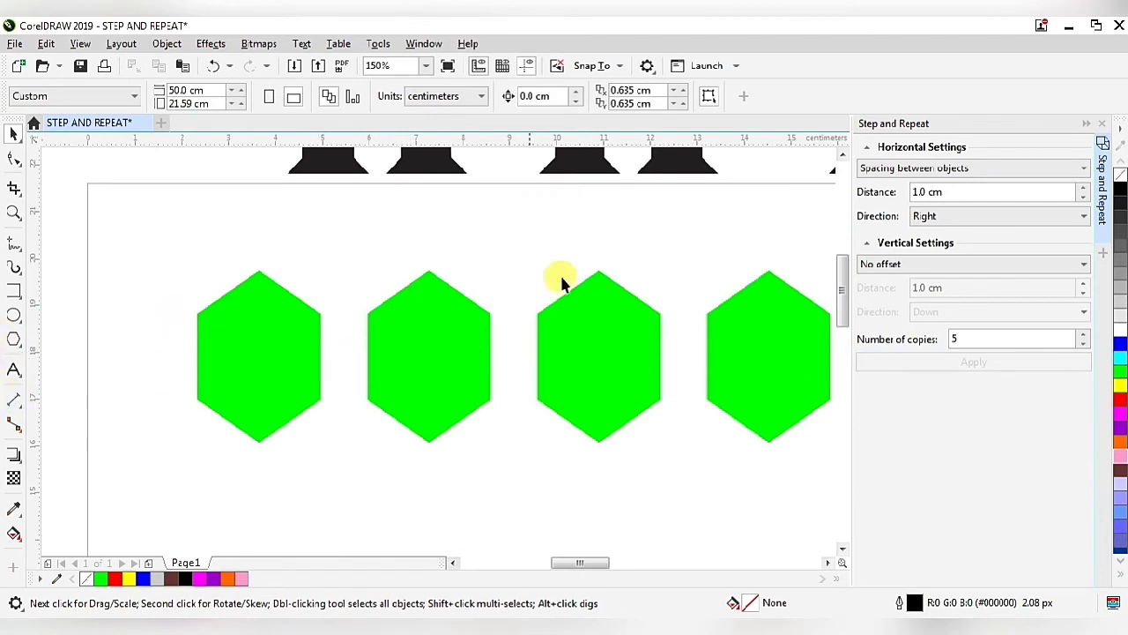
Confirm the 1.00 cm gap with a dimension line, then undo it and return to the Pick tool.
left_click(14, 401)
scroll(313, 335, "up", 2)
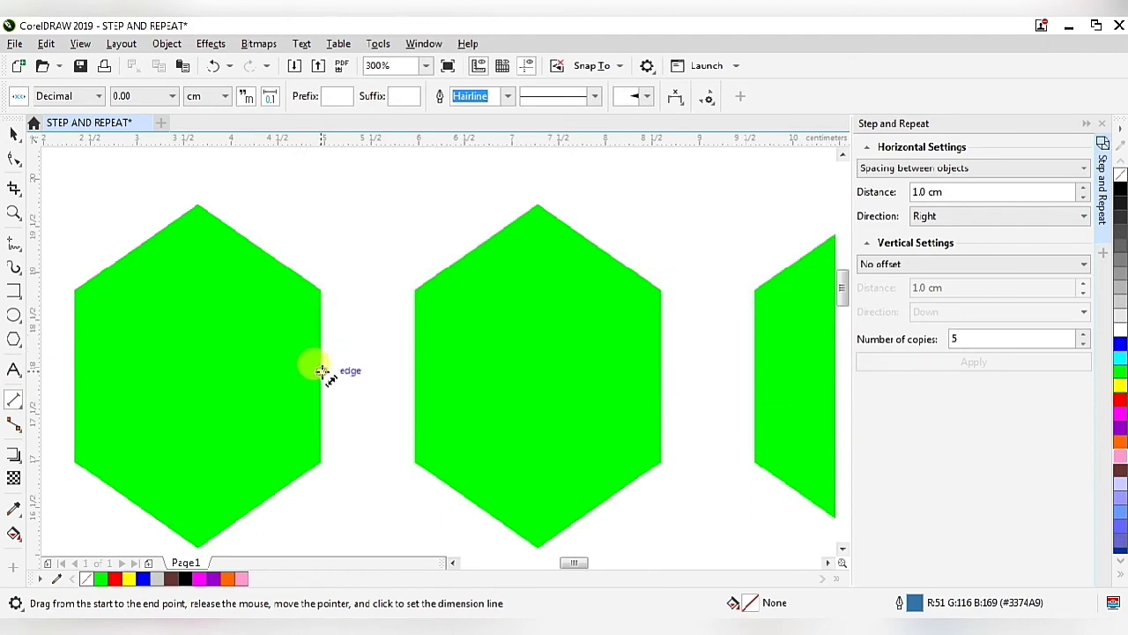
left_click_drag(321, 370, 415, 370)
left_click(411, 245)
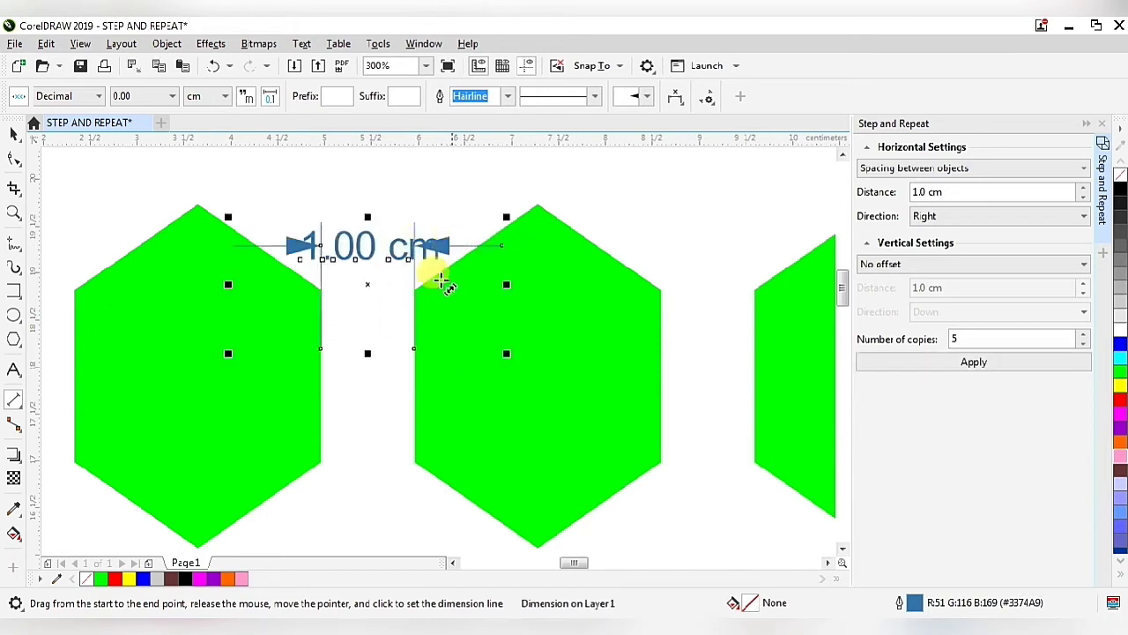
scroll(304, 326, "down", 2)
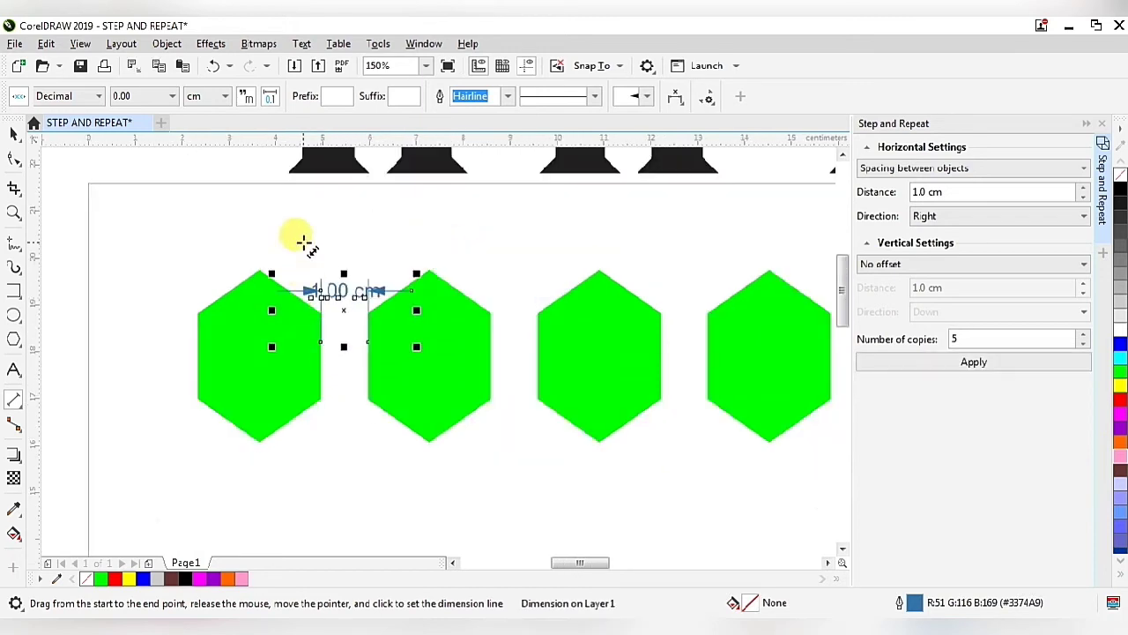
left_click(213, 68)
scroll(164, 221, "down", 4)
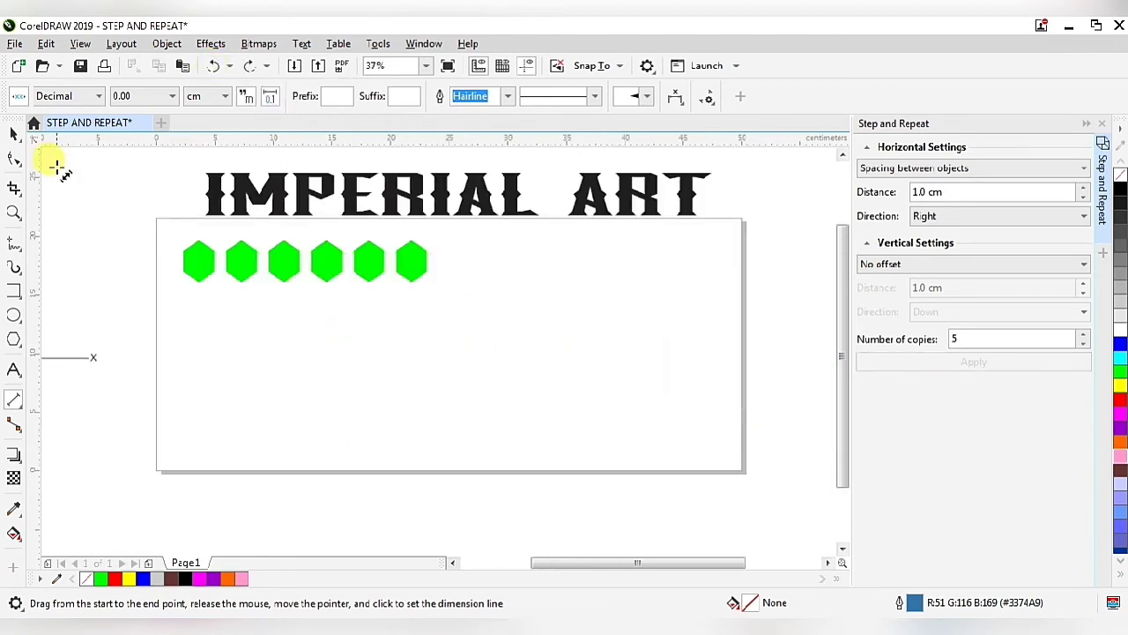
left_click(15, 132)
scroll(352, 387, "down", 1)
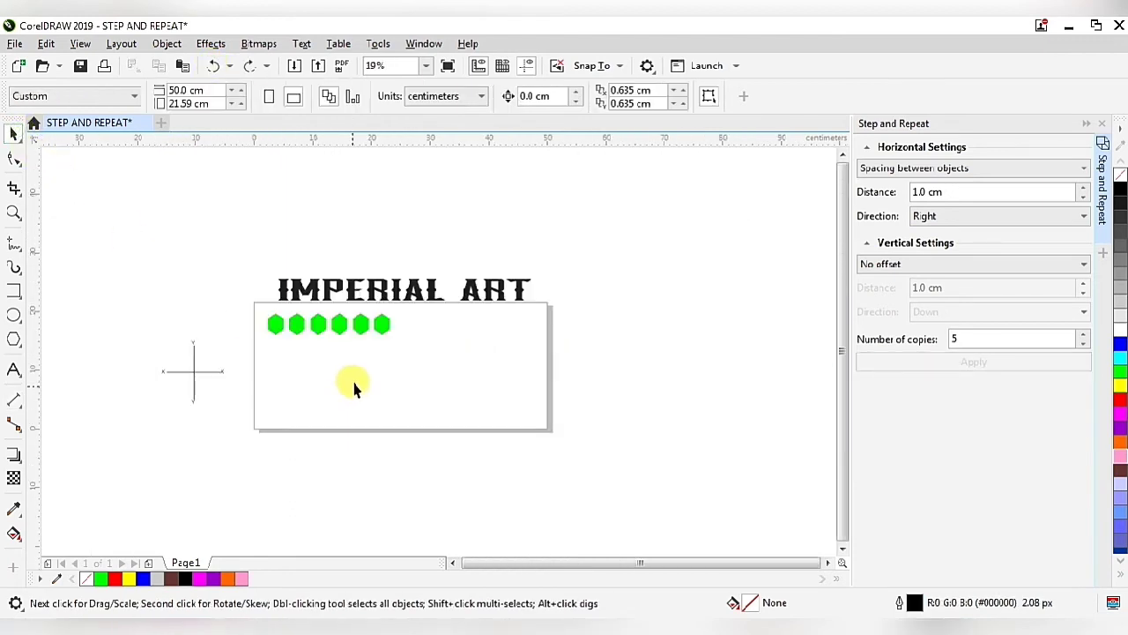
scroll(368, 330, "up", 1)
Select the six green hexagons and drag the row right to centre it under the title.
left_click_drag(144, 267, 520, 348)
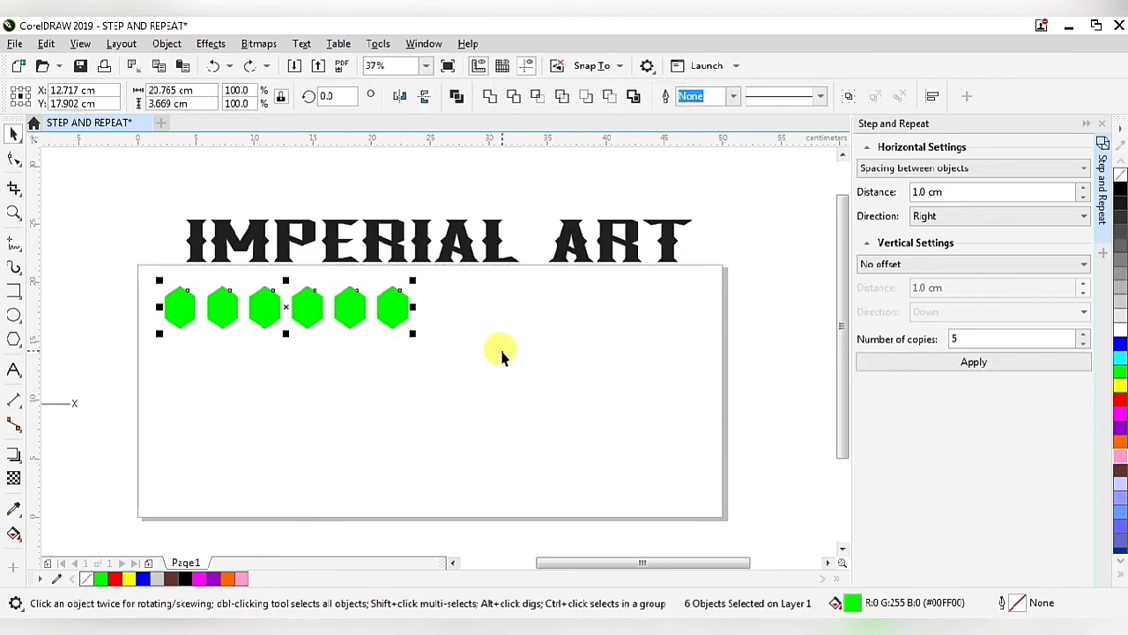
left_click(288, 307)
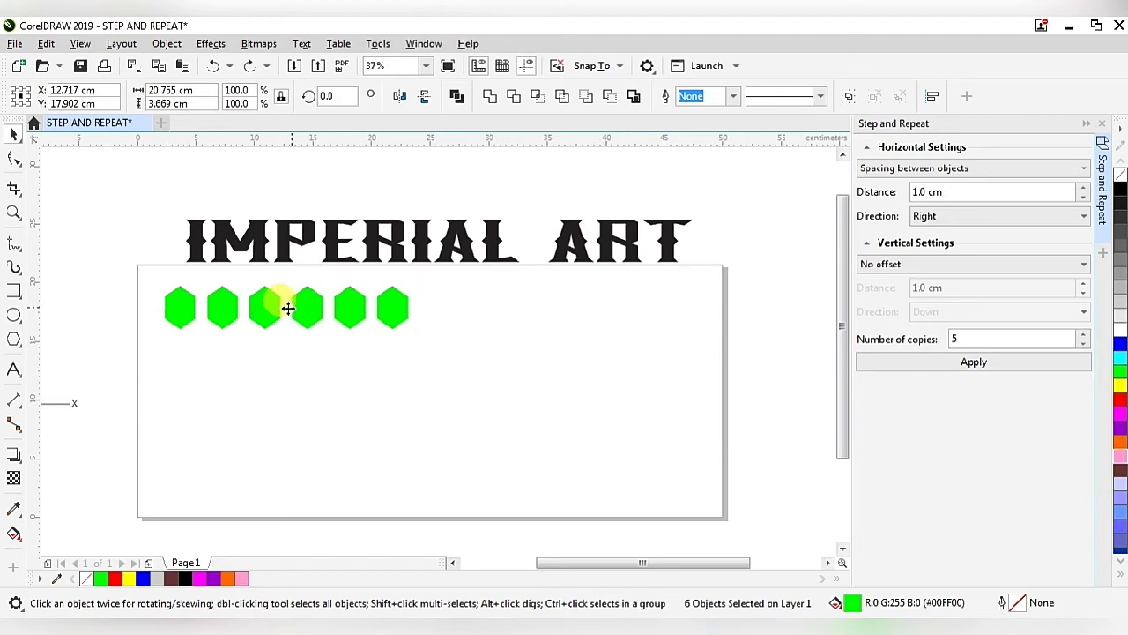
left_click_drag(288, 307, 404, 300)
left_click(439, 370)
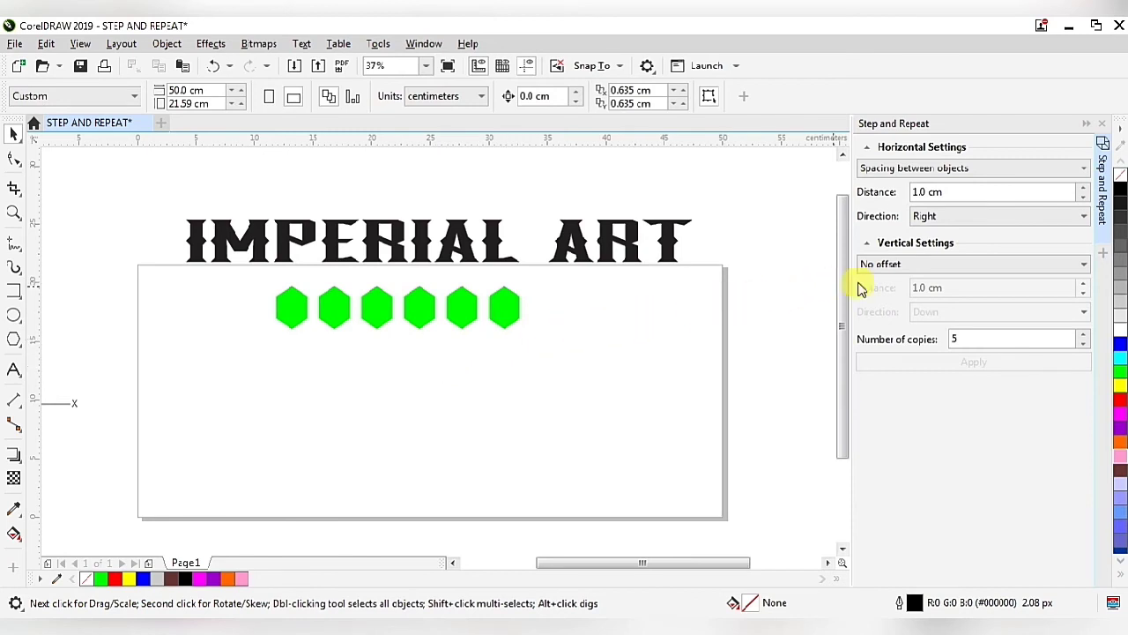
Set vertical repeats to Offset with 4 copies and apply it to the six-hexagon row.
left_click(931, 265)
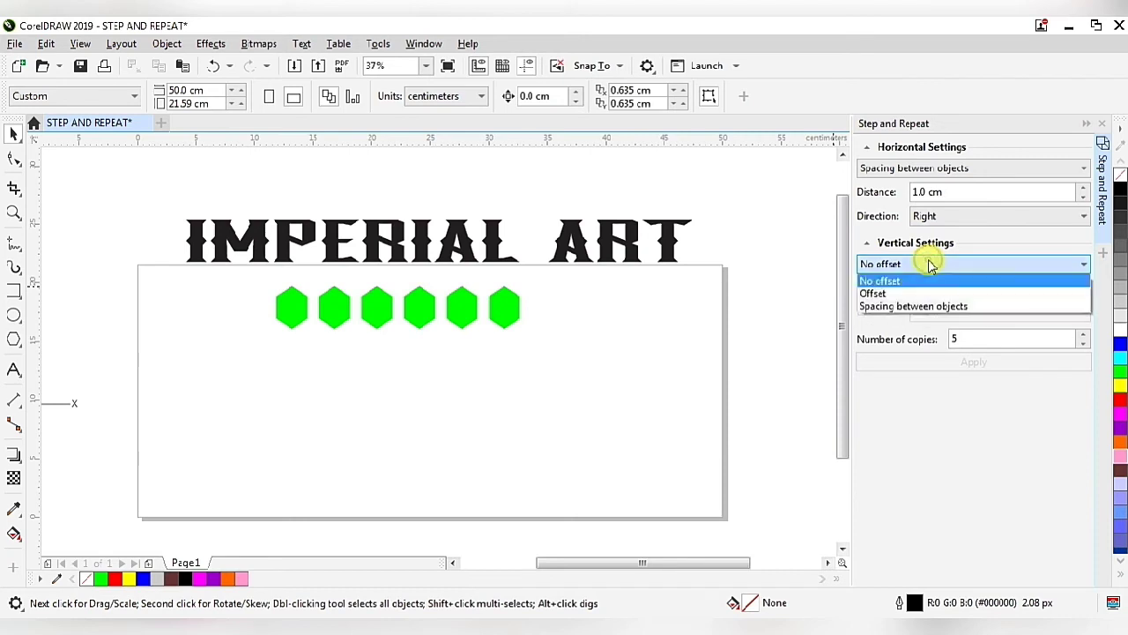
left_click(869, 294)
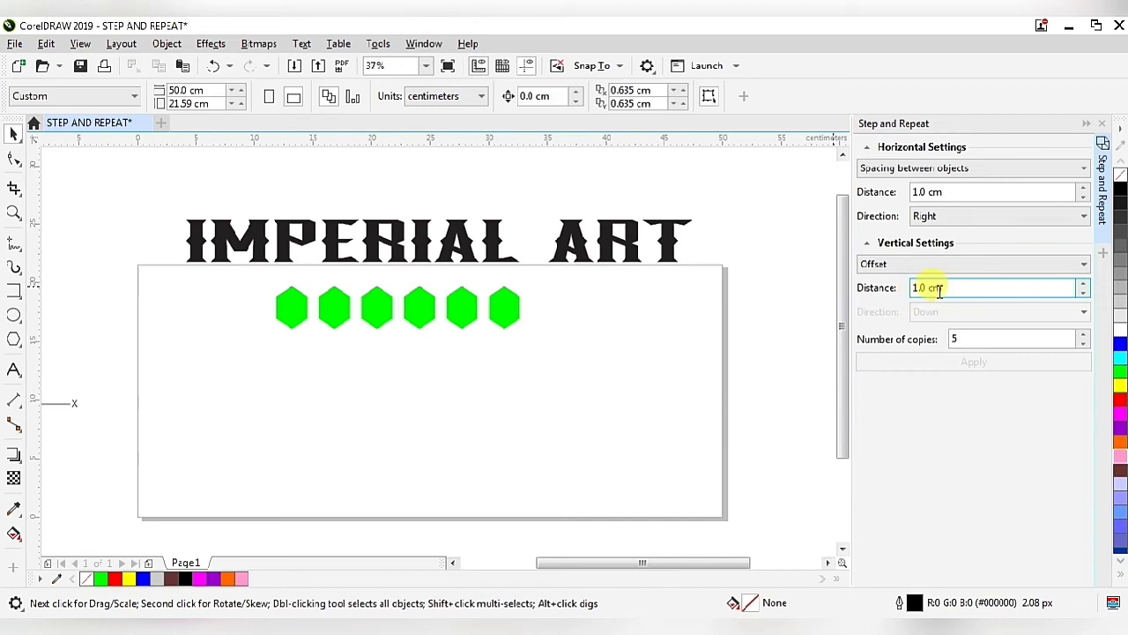
left_click(962, 341)
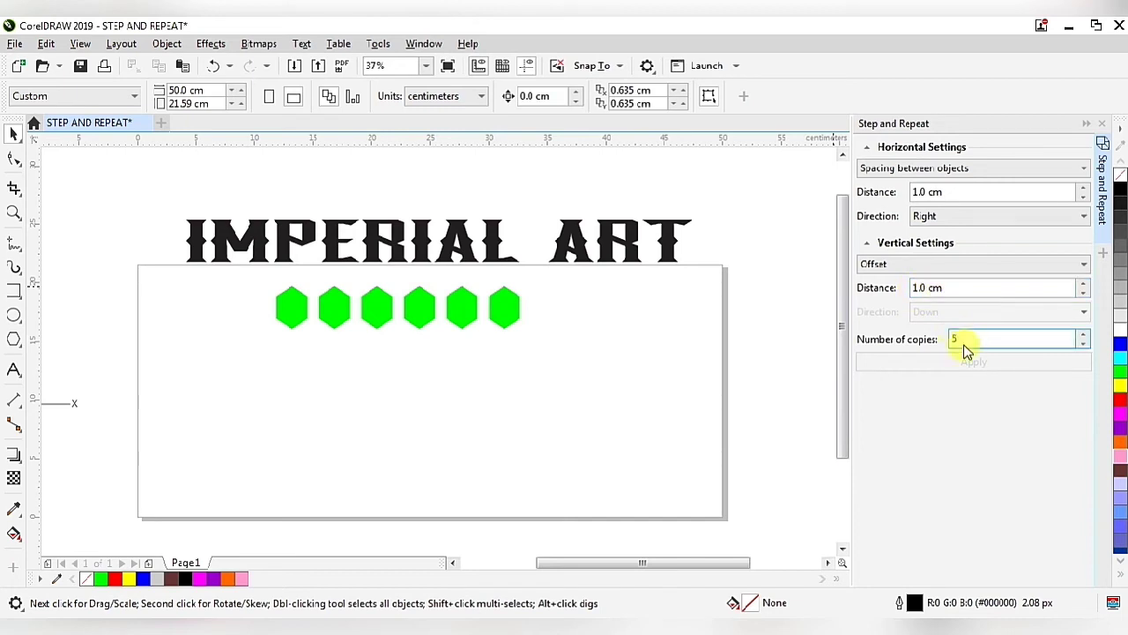
type("0")
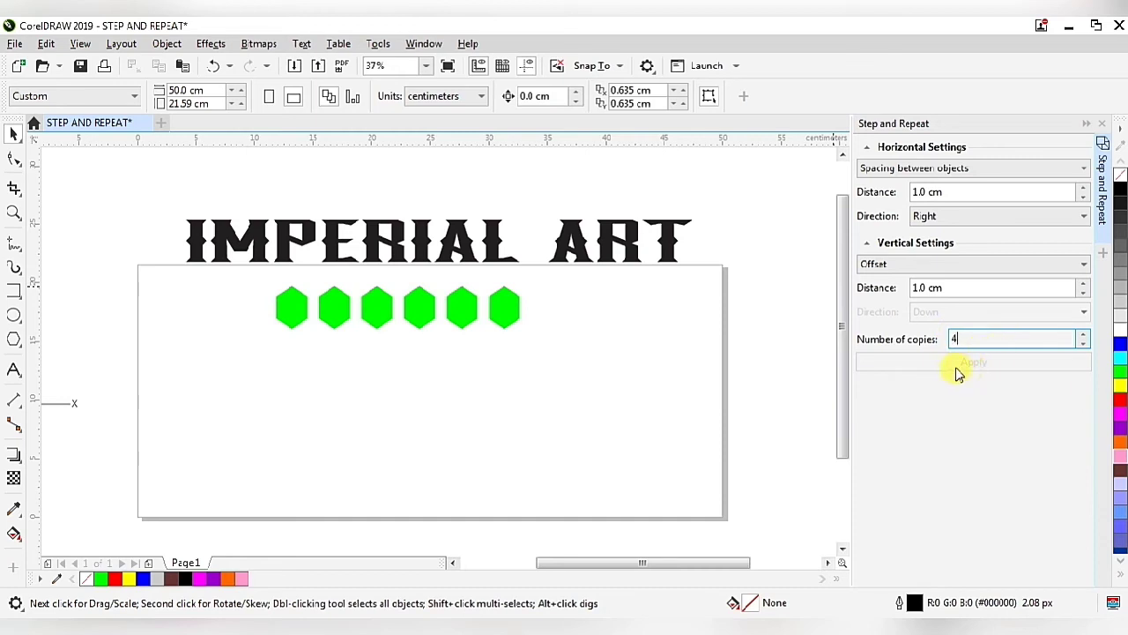
mouse_move(250, 277)
left_mouse_down()
mouse_move(509, 332)
mouse_move(590, 364)
left_mouse_up()
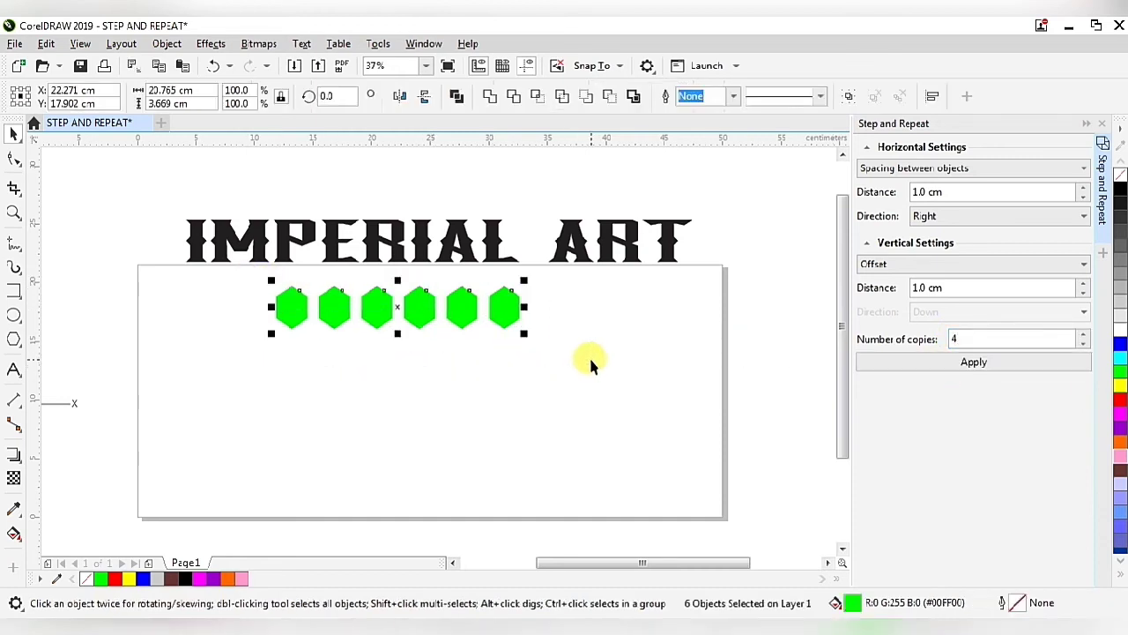
left_click(954, 341)
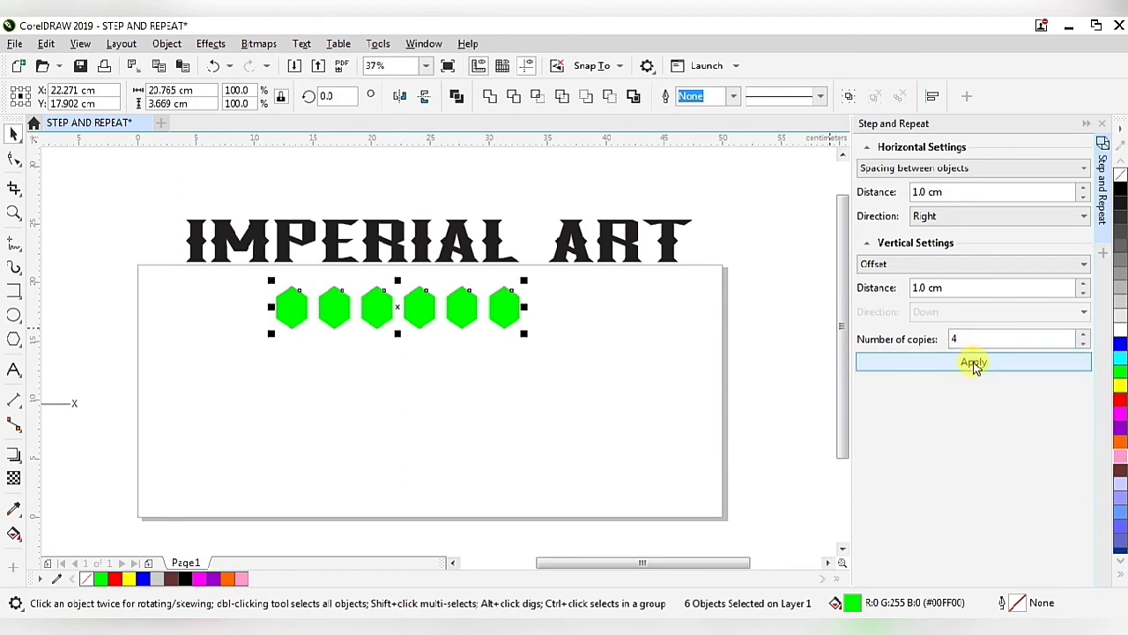
left_click(975, 363)
scroll(327, 429, "down", 4)
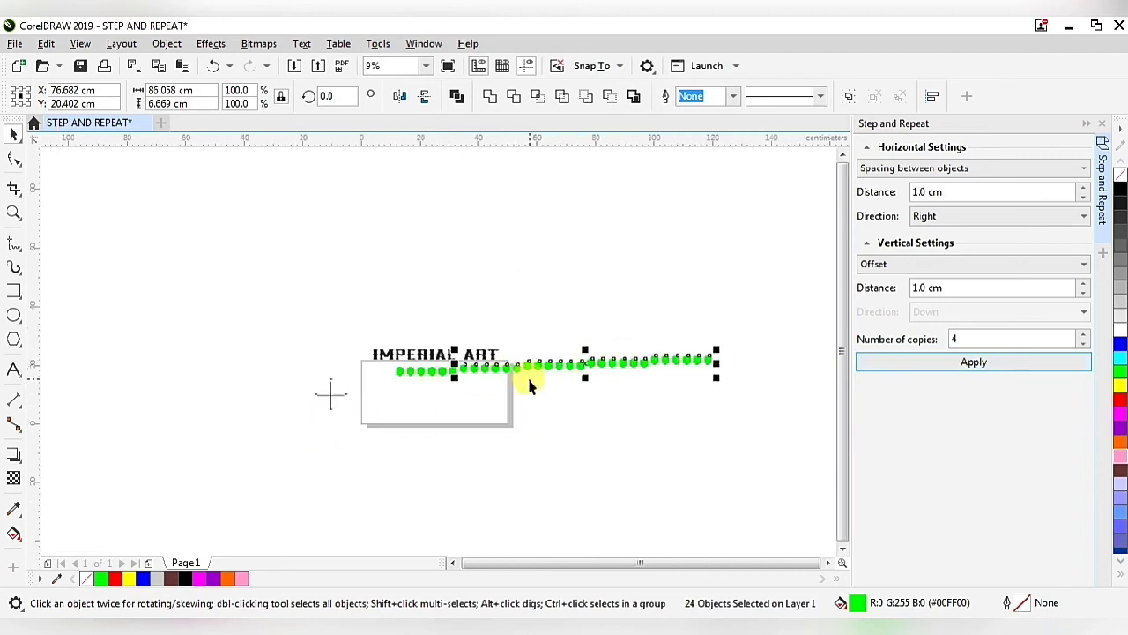
Undo the extra copies and reapply with 1.0 cm vertical spacing between objects, going down.
left_click(213, 66)
scroll(368, 404, "up", 2)
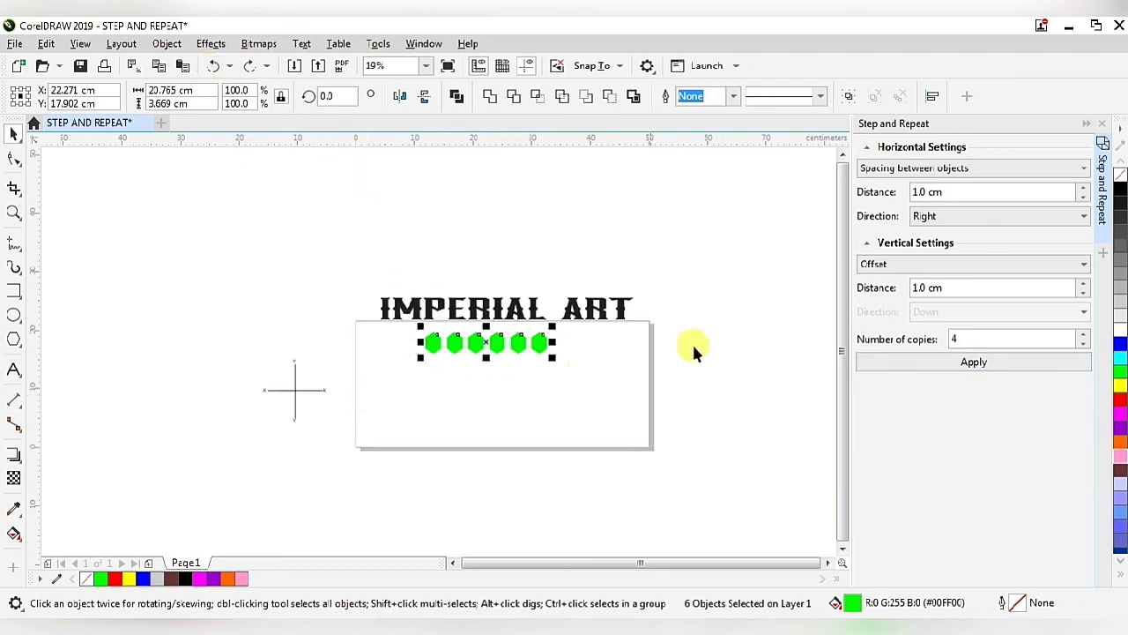
left_click(960, 266)
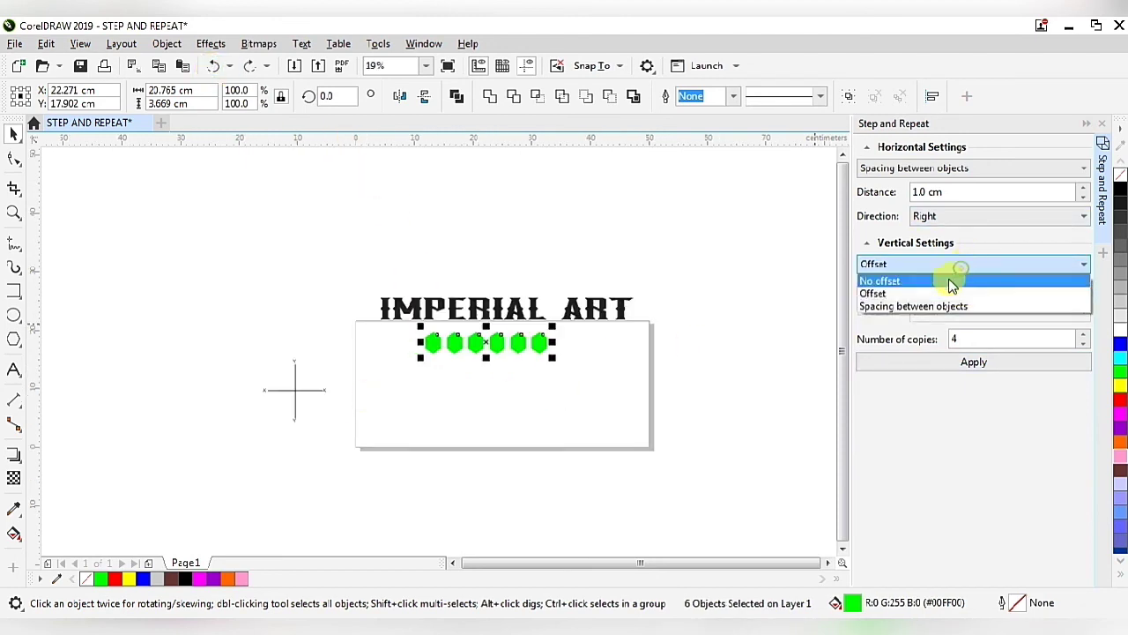
left_click(902, 308)
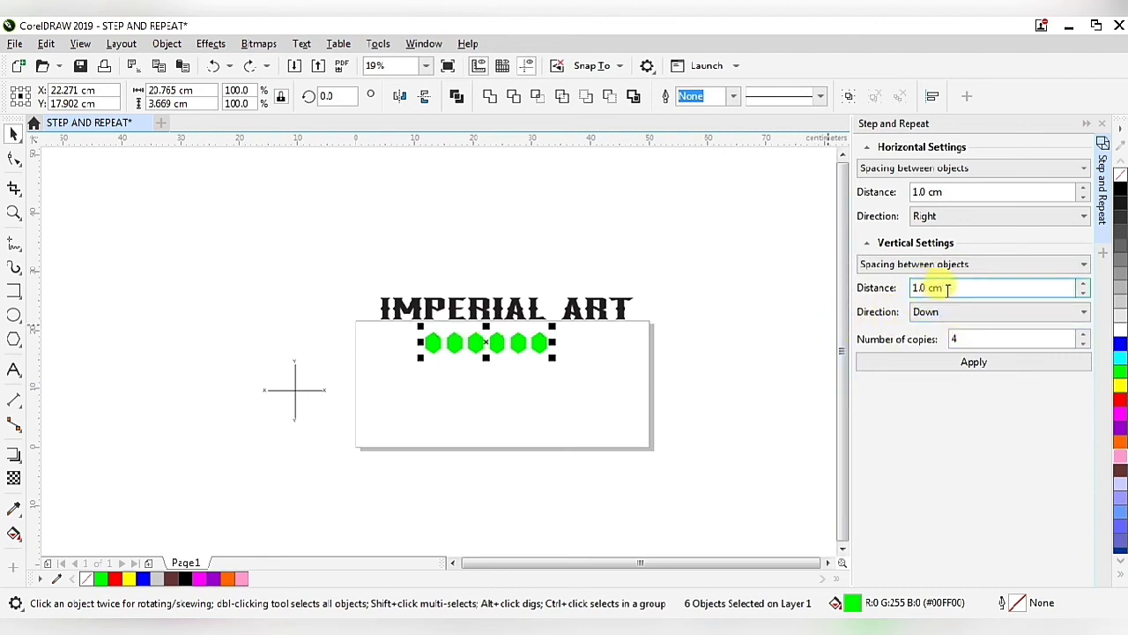
left_click(976, 362)
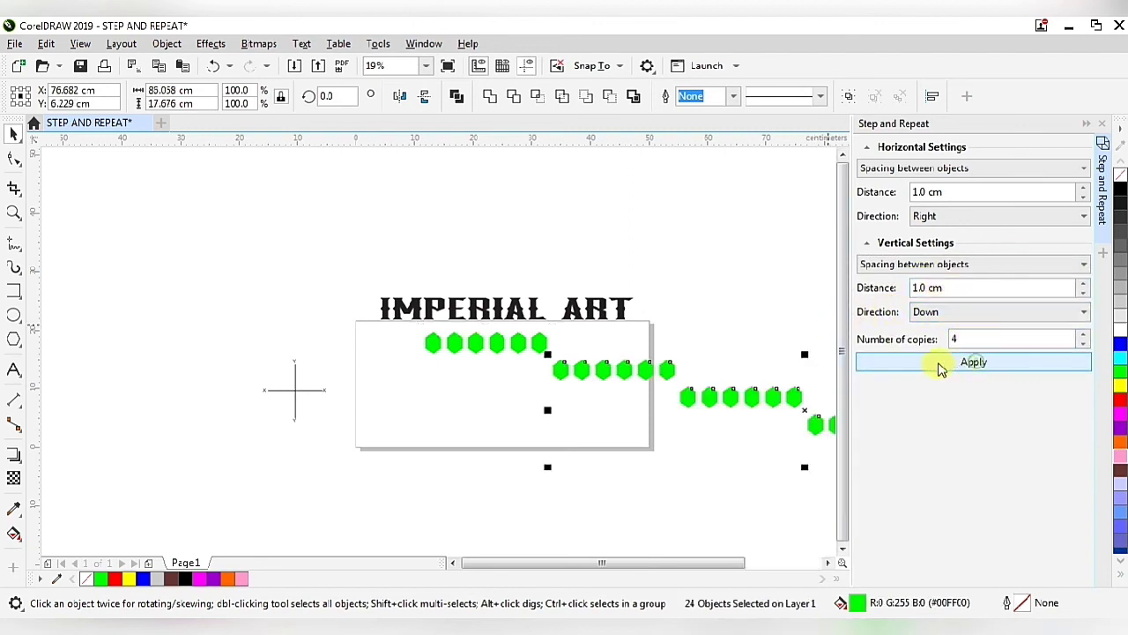
scroll(388, 421, "down", 2)
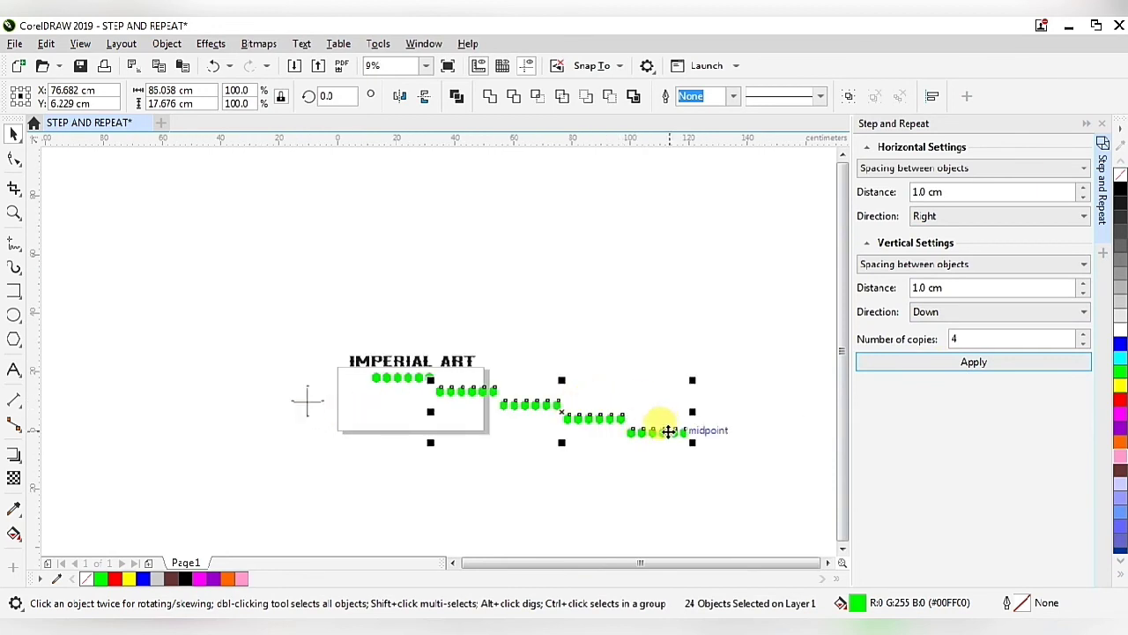
Undo the staircase and reapply with no horizontal offset and 3 copies, stacking four rows of six.
left_click(214, 68)
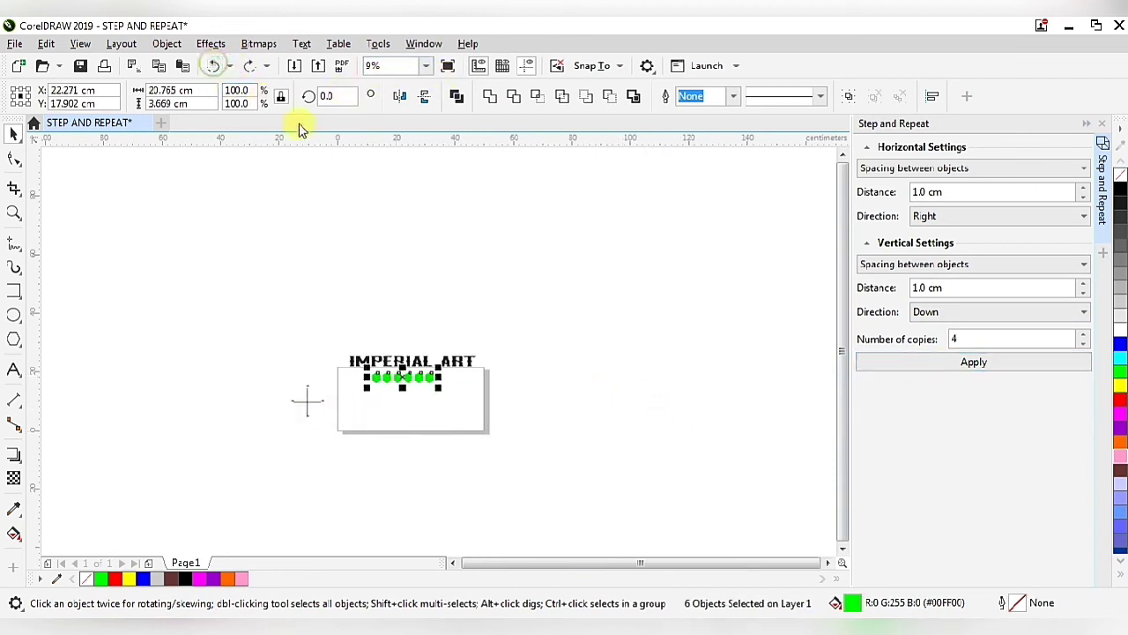
scroll(381, 395, "up", 2)
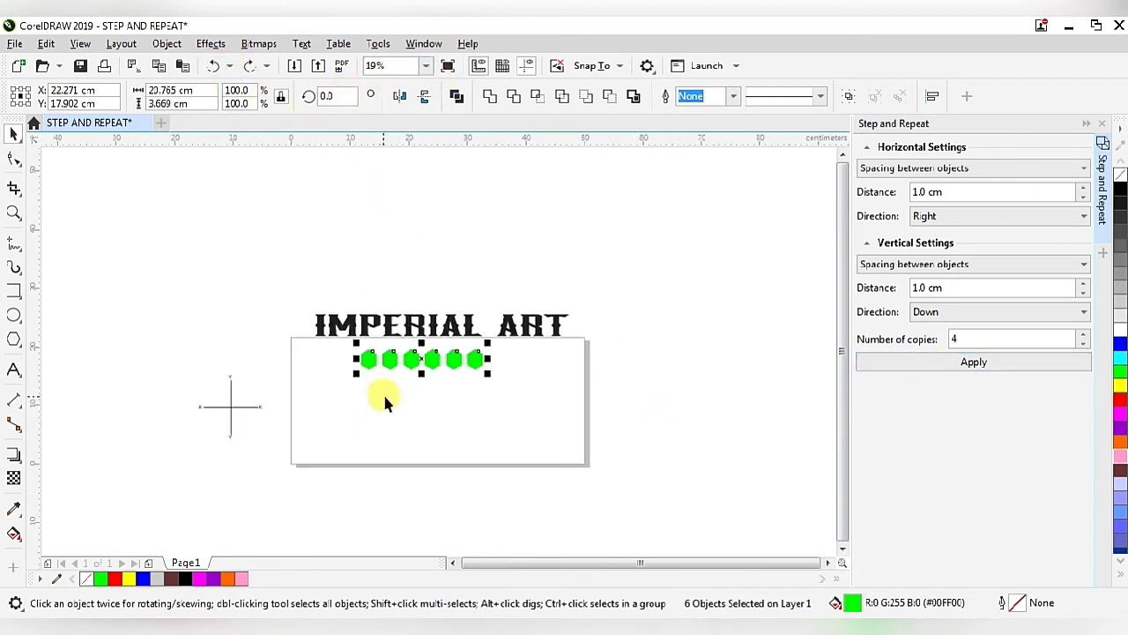
left_click(958, 169)
left_click(890, 183)
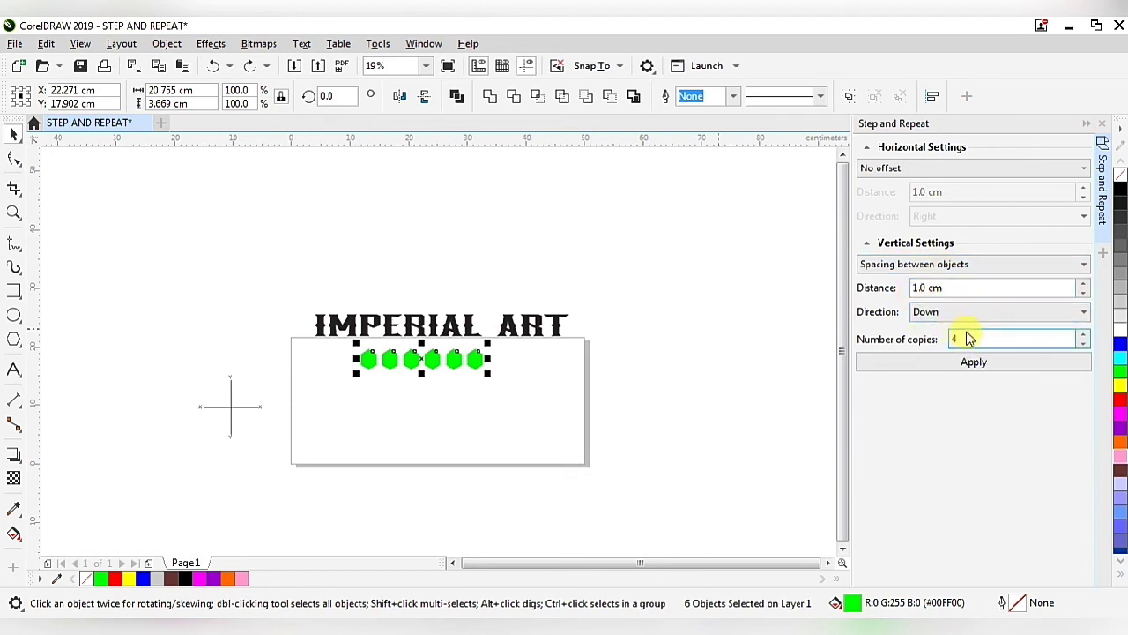
left_click(963, 338)
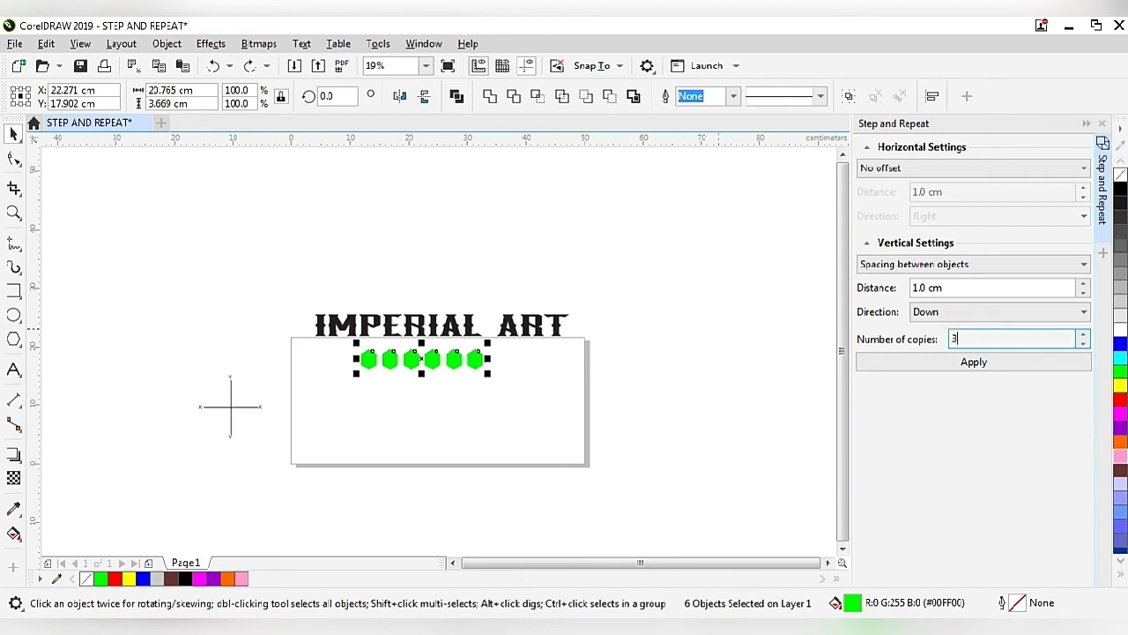
left_click(993, 364)
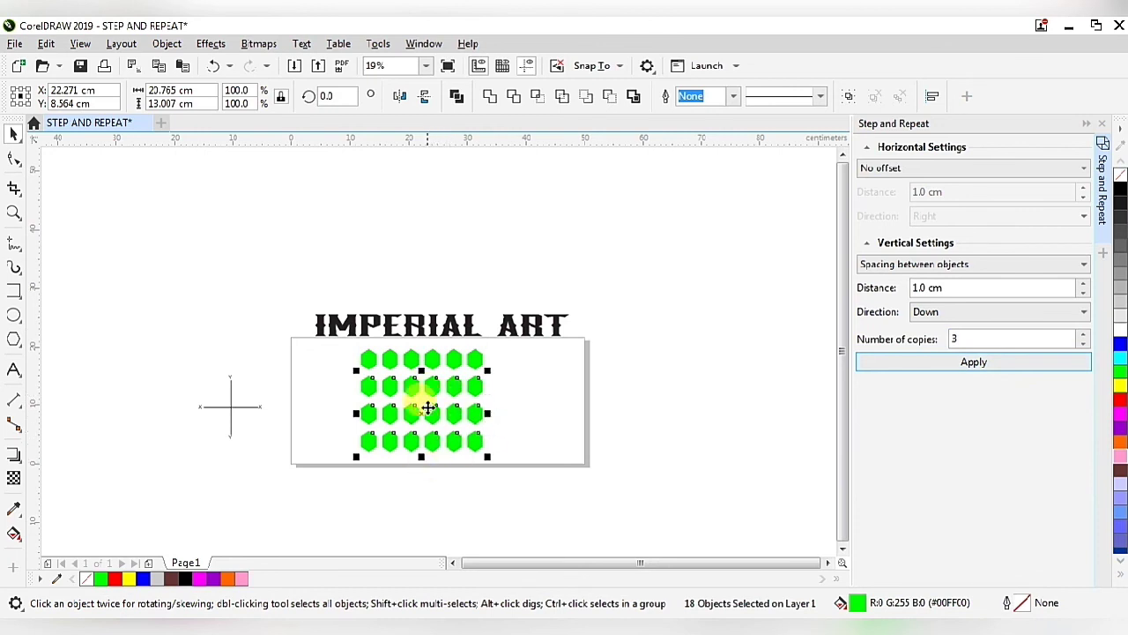
Select all 24 hexagons and nudge the grid up and right.
left_click(512, 406)
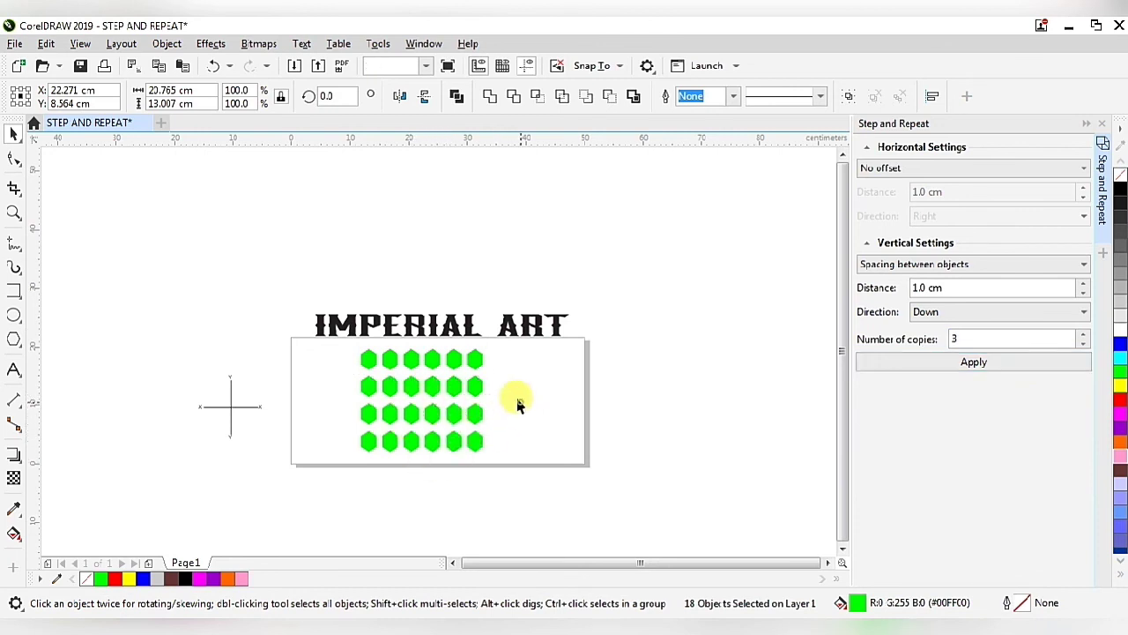
left_click_drag(342, 340, 536, 482)
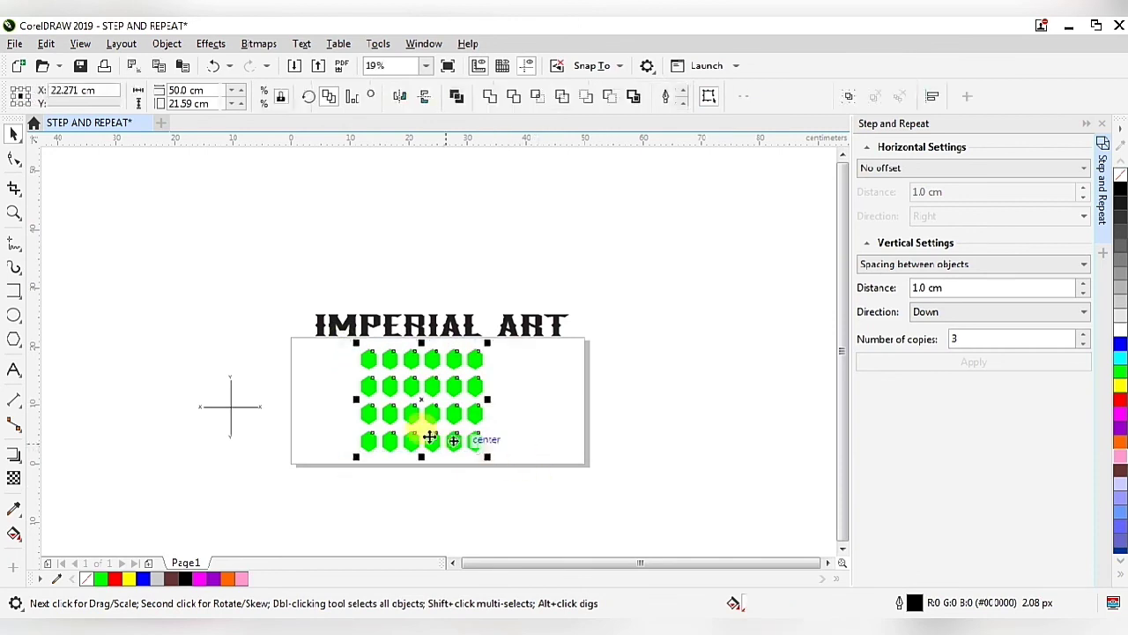
scroll(317, 410, "up", 2)
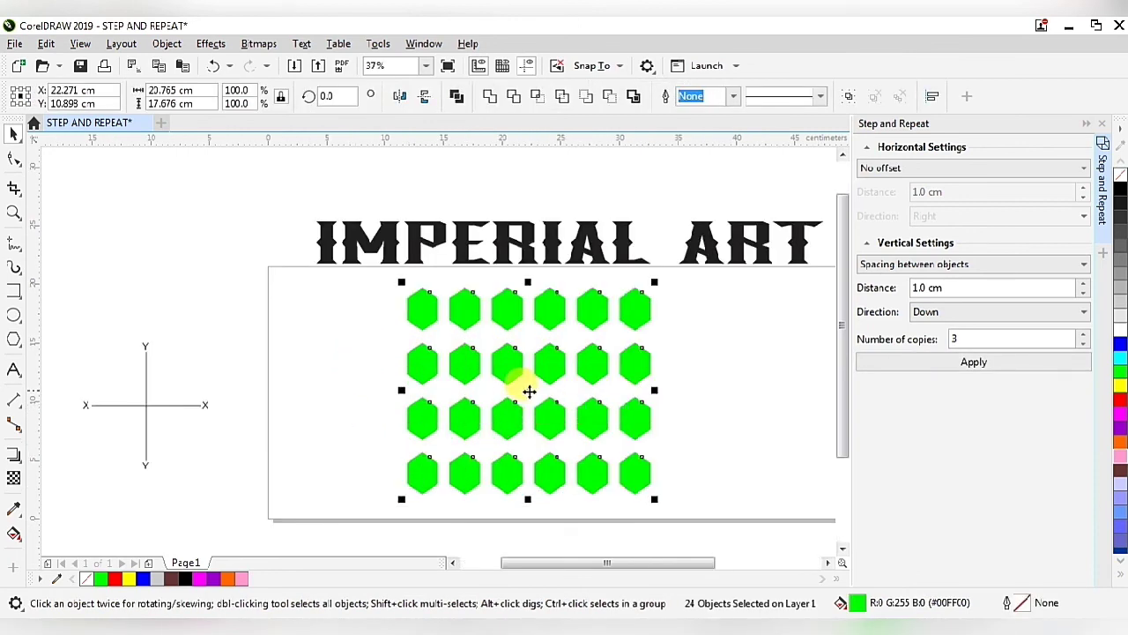
left_click_drag(529, 390, 526, 396)
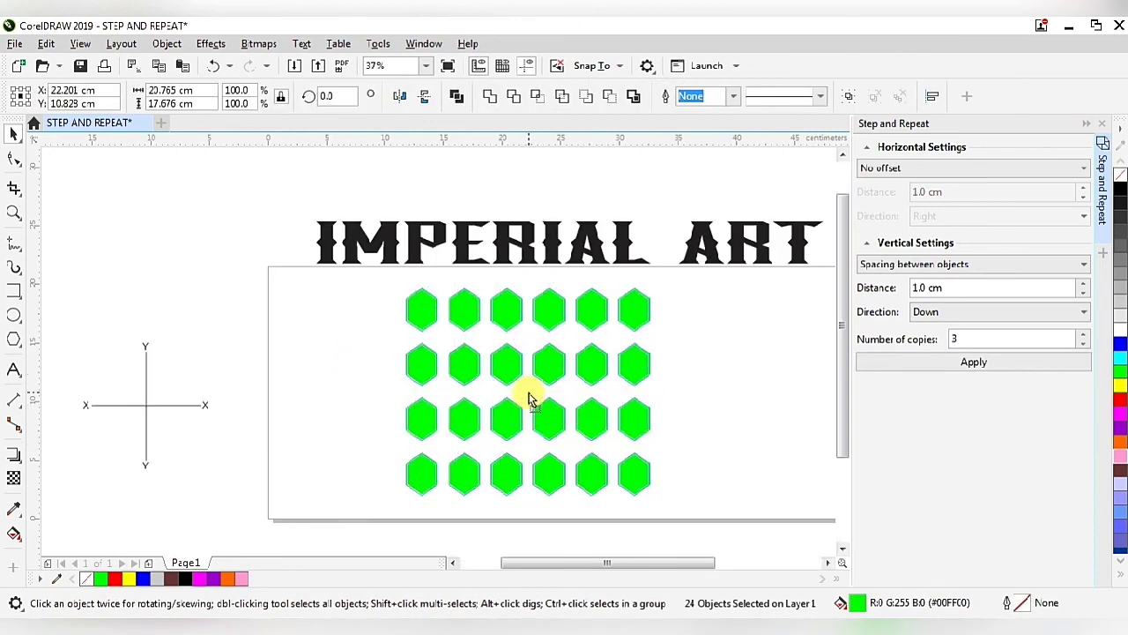
left_click(711, 396)
Reselect the hexagon grid and shift it slightly right to centre it under IMPERIAL ART.
scroll(414, 372, "down", 2)
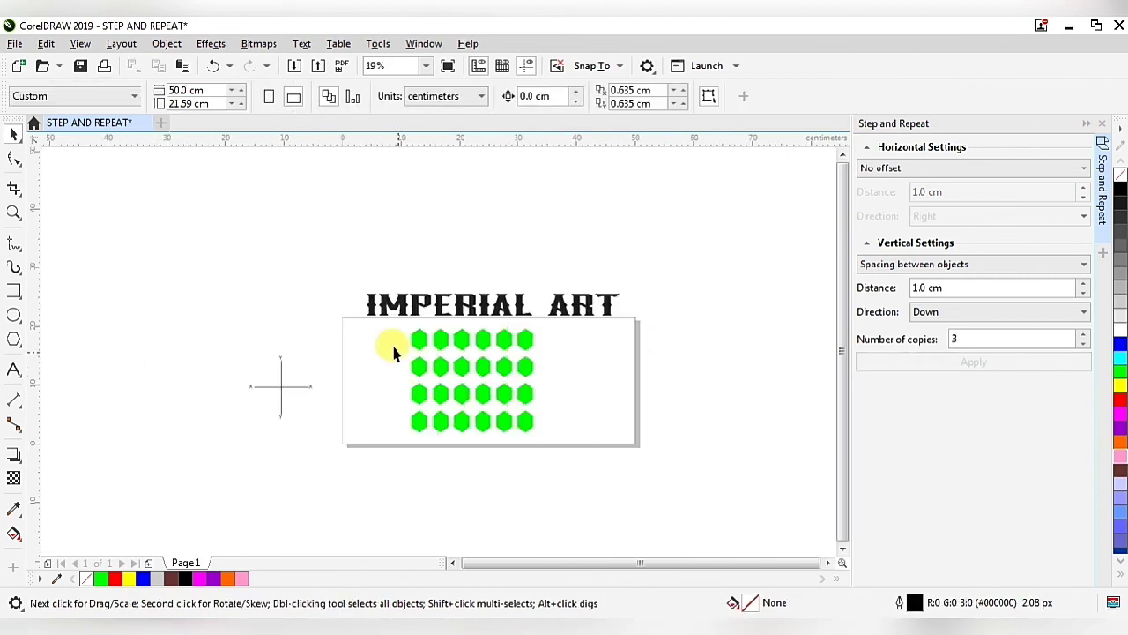
left_click_drag(383, 315, 605, 466)
left_click_drag(522, 402, 486, 389)
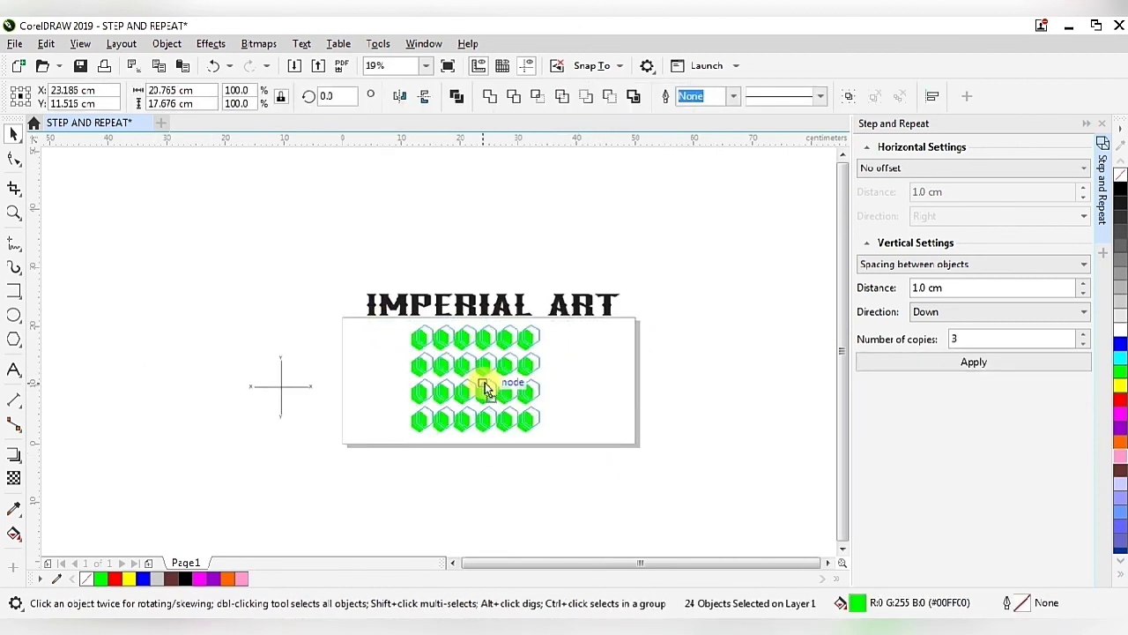
left_click(595, 388)
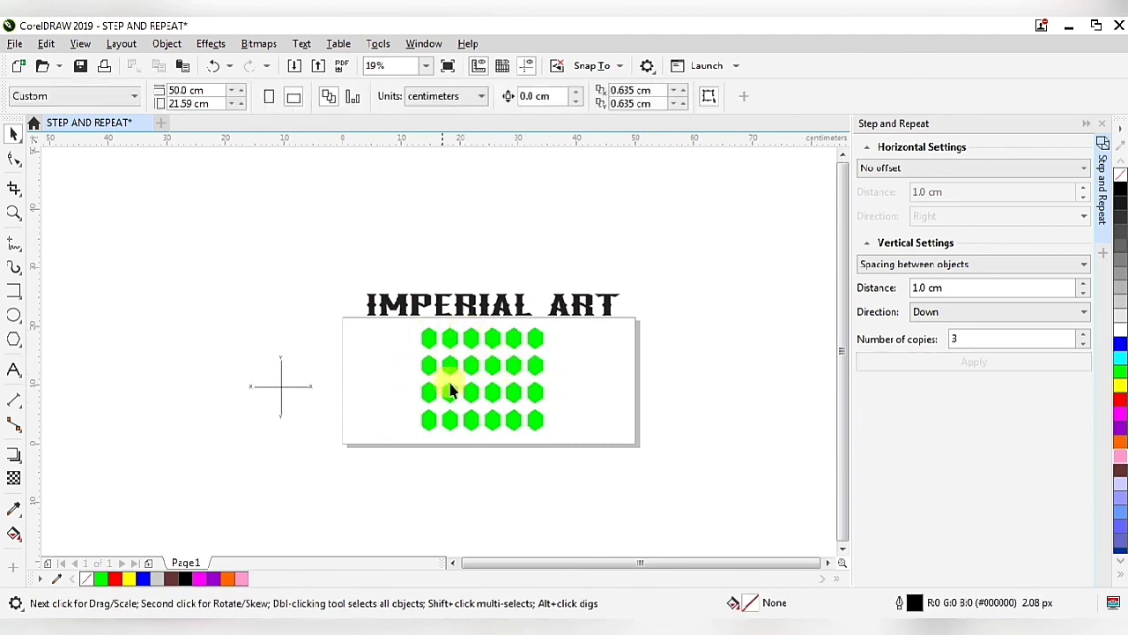
scroll(448, 383, "up", 2)
scroll(448, 387, "down", 2)
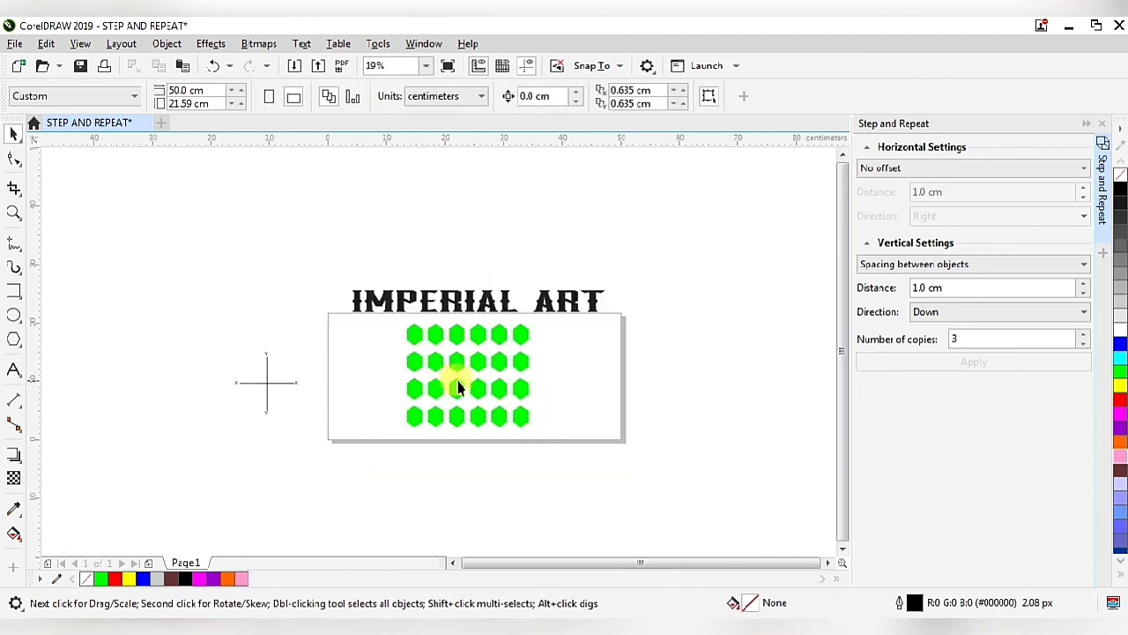